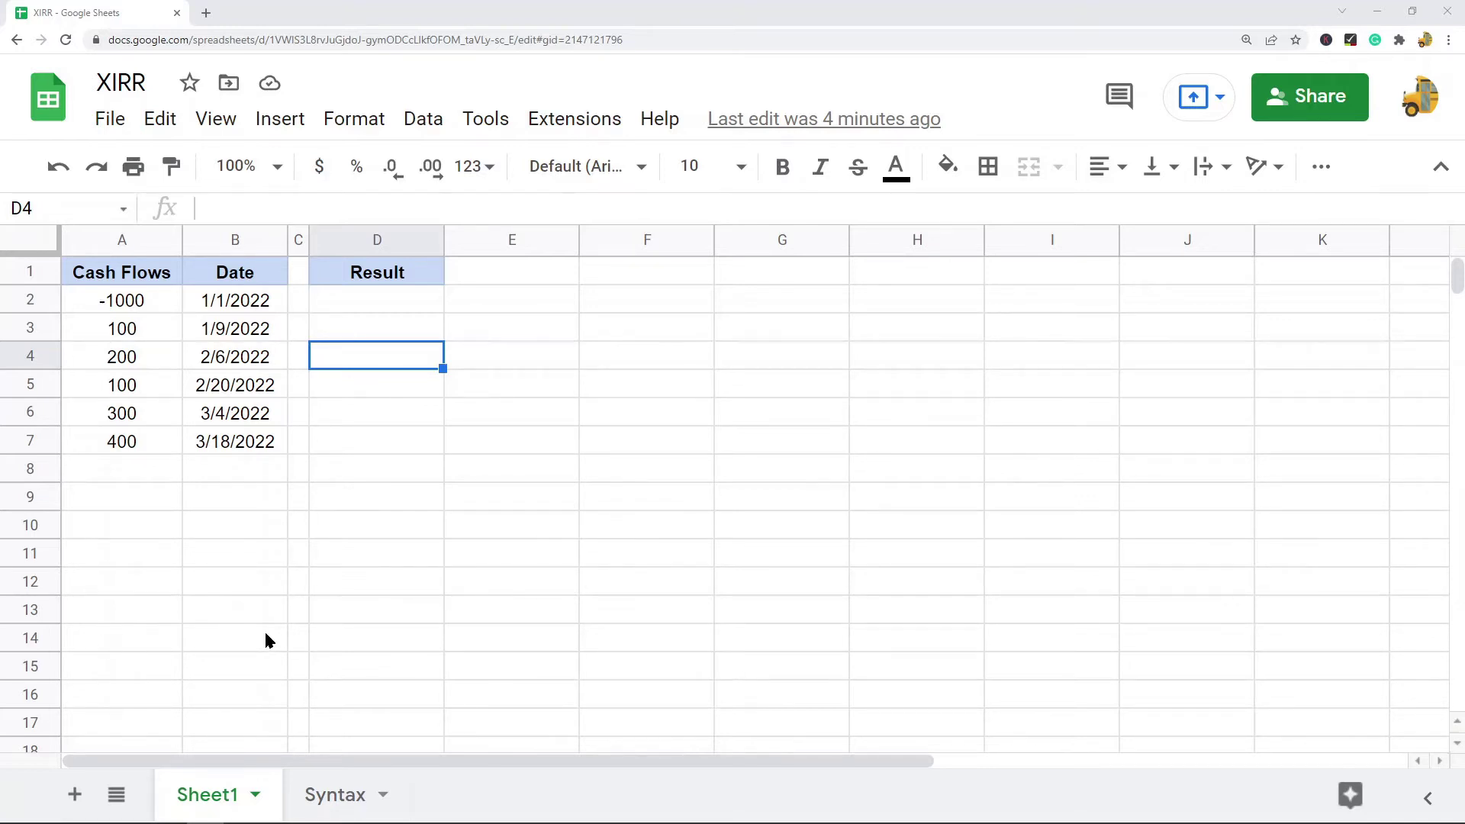
On the Syntax sheet, review the XIRR syntax and its cashflow_amounts, cashflow_dates and rate_guess notes
click(324, 797)
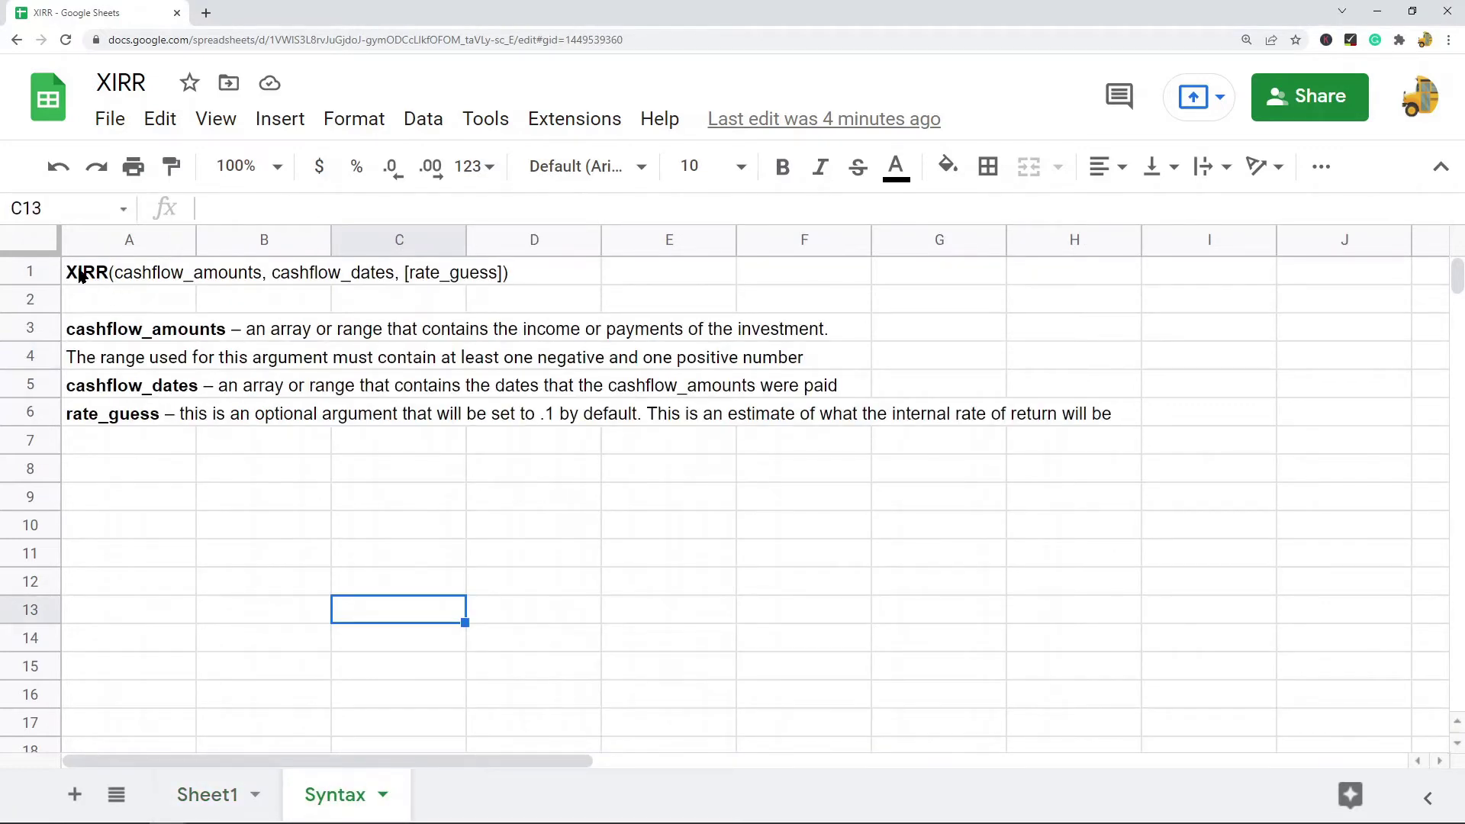
click(79, 276)
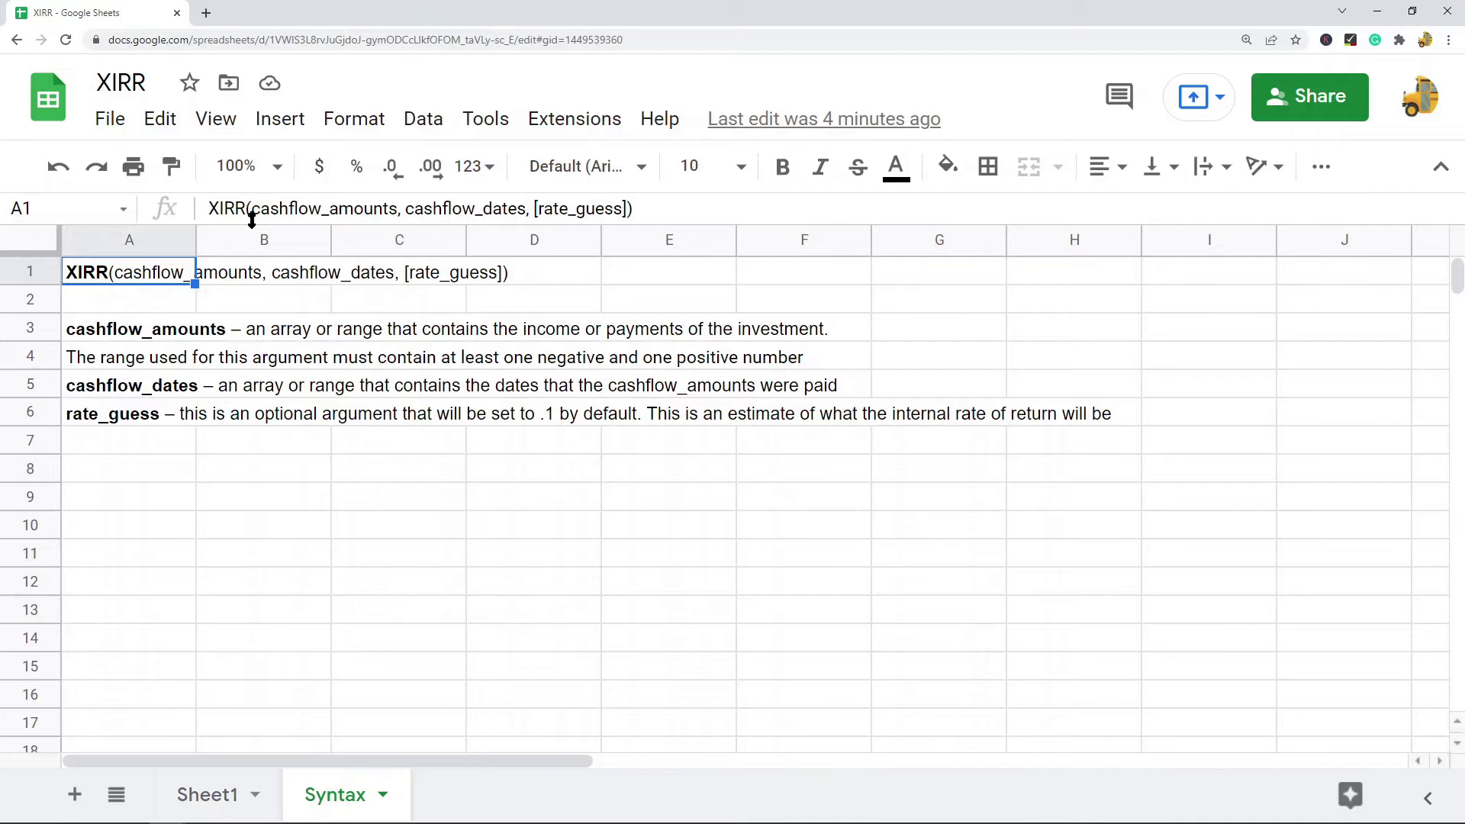
drag(251, 208, 399, 209)
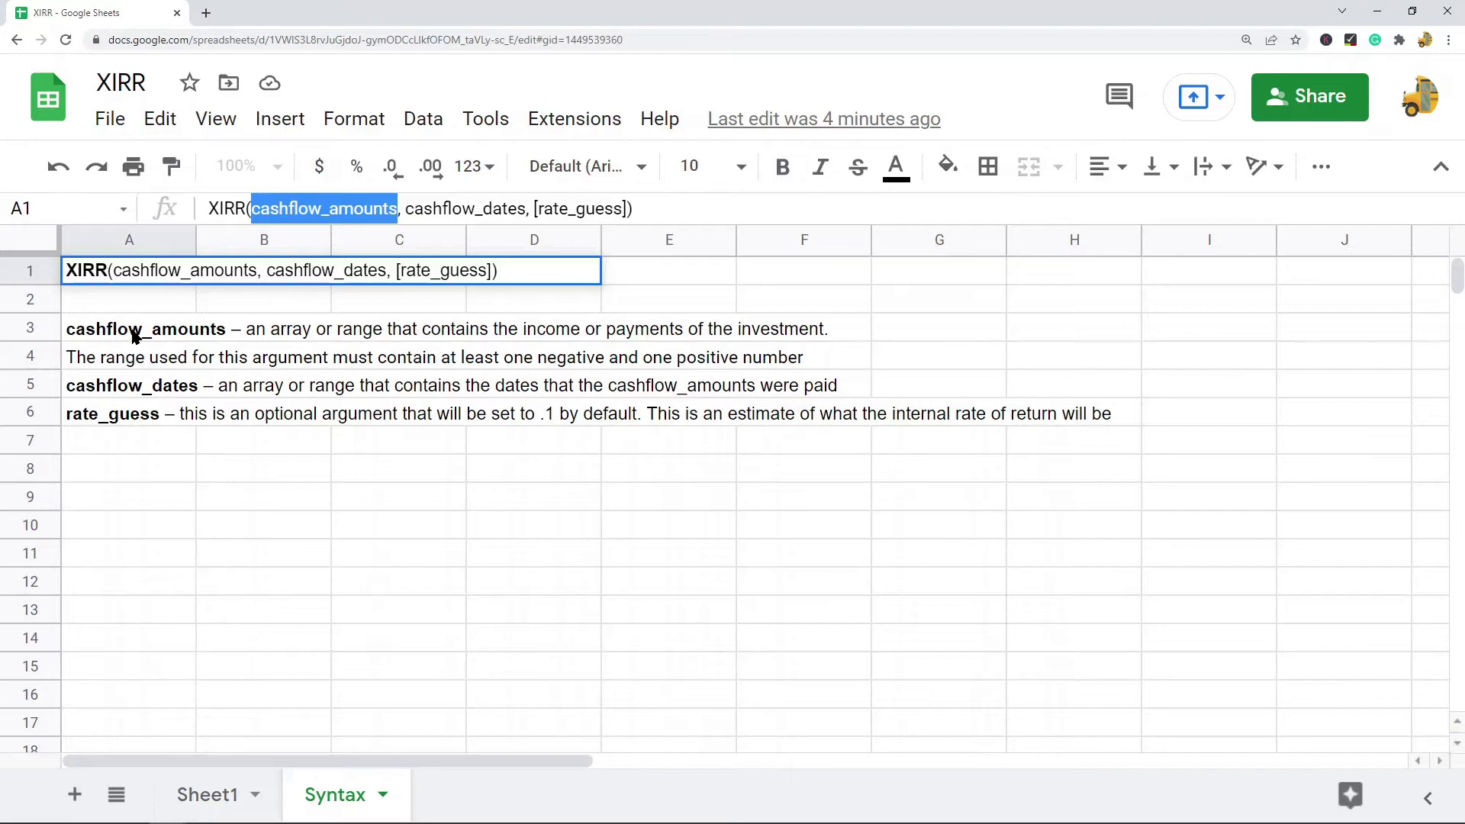
click(126, 361)
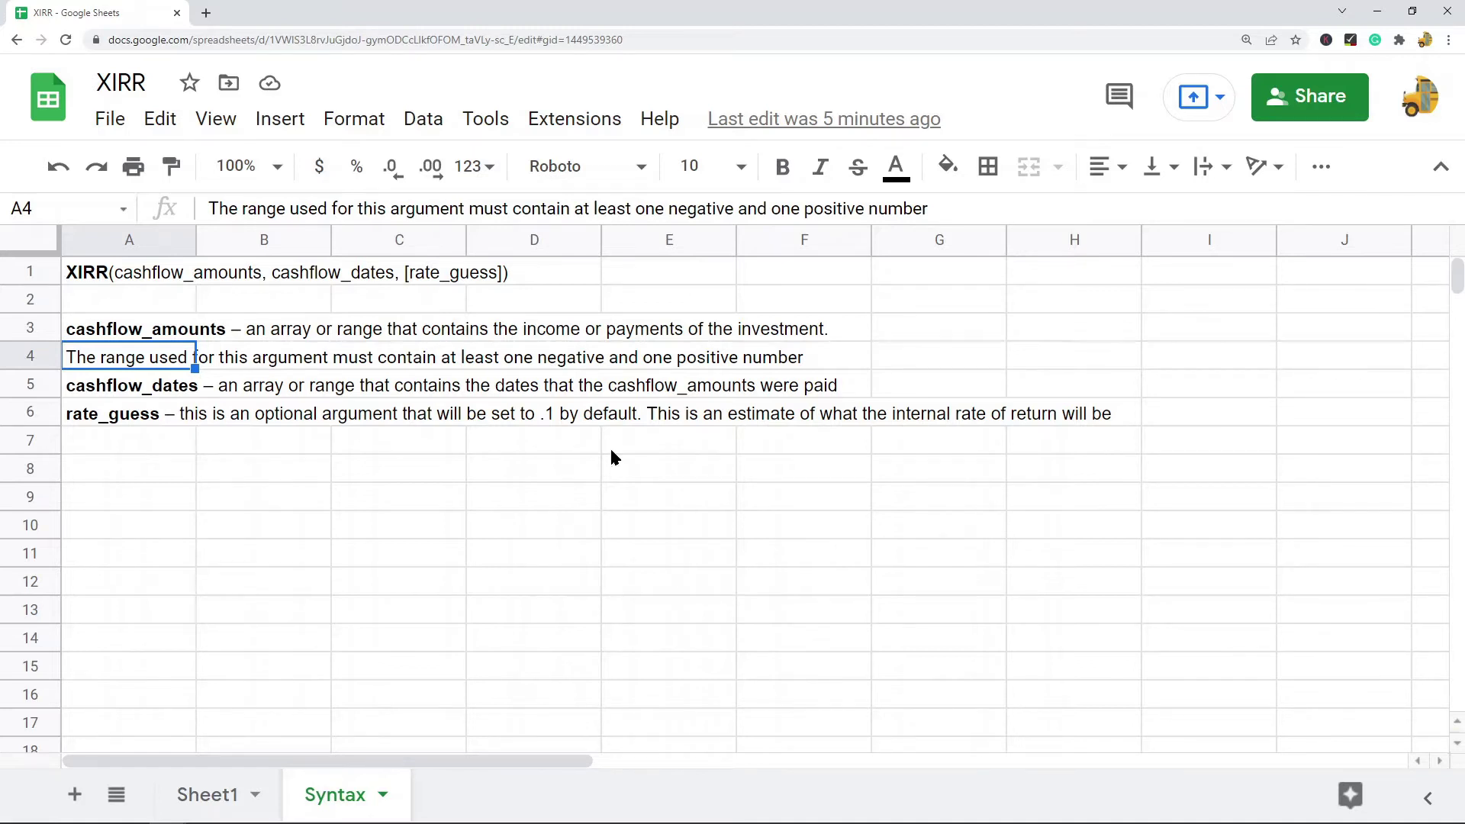
click(116, 394)
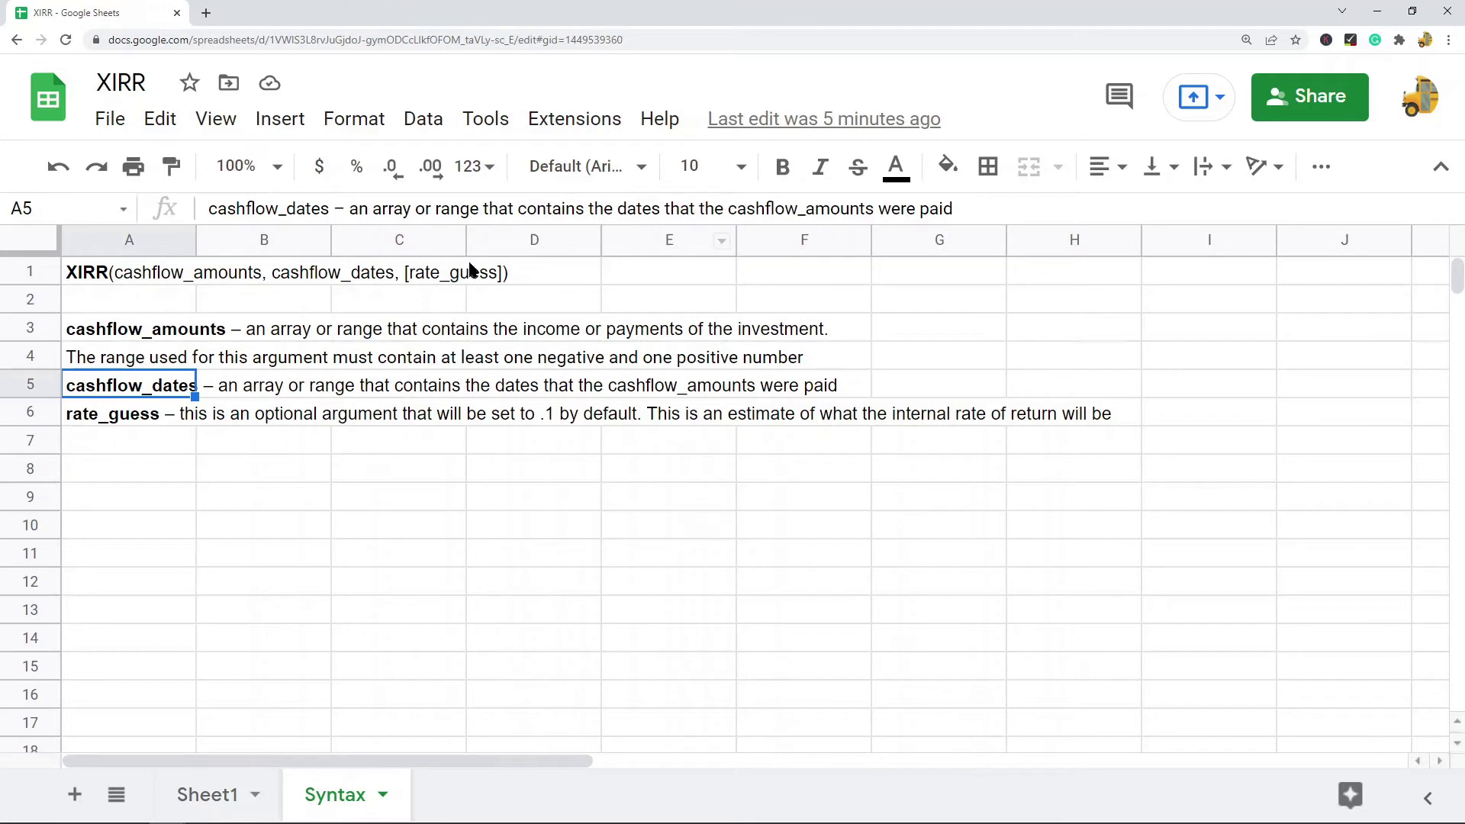
click(109, 357)
click(115, 331)
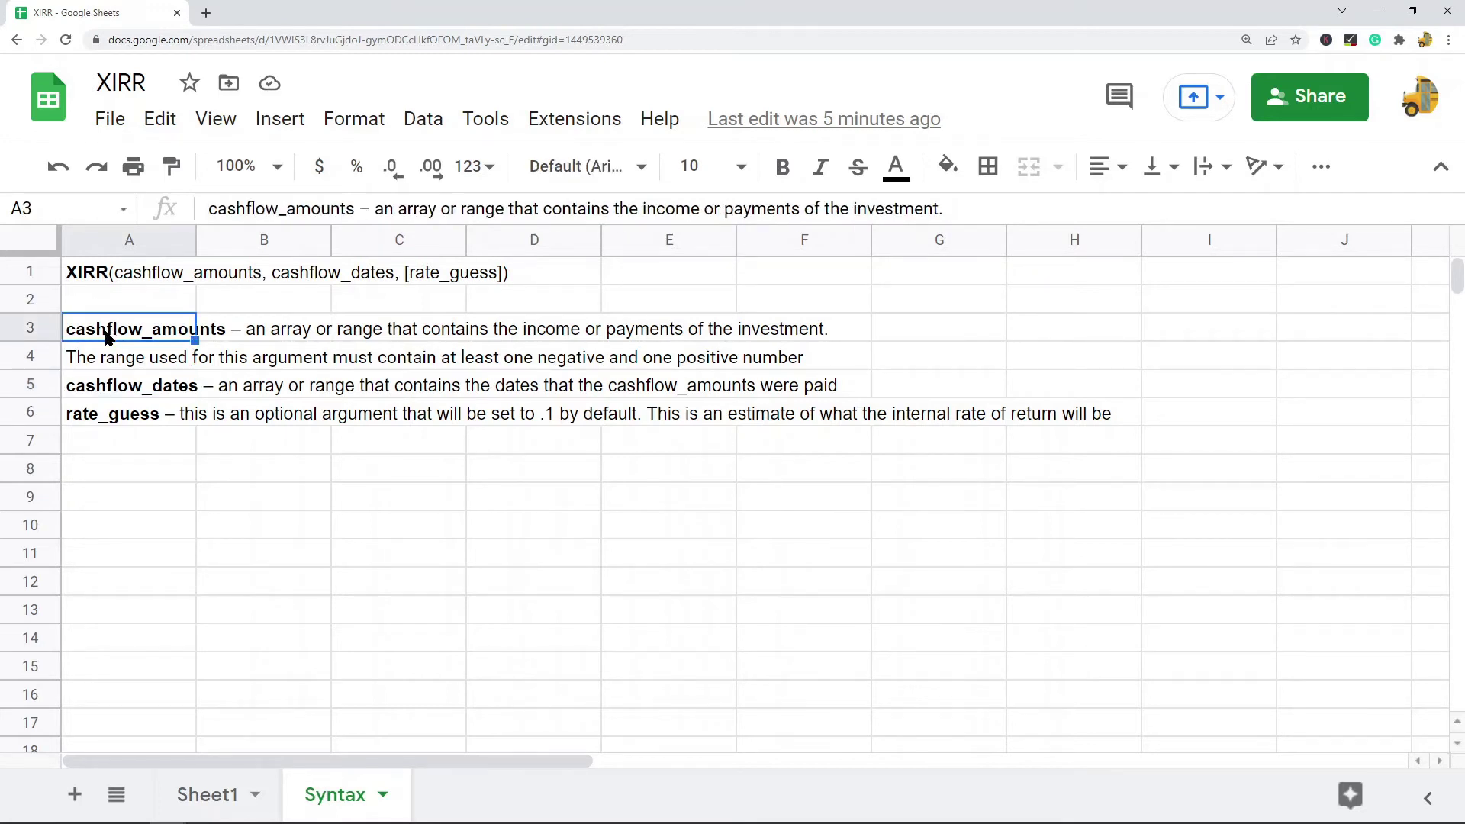
click(105, 420)
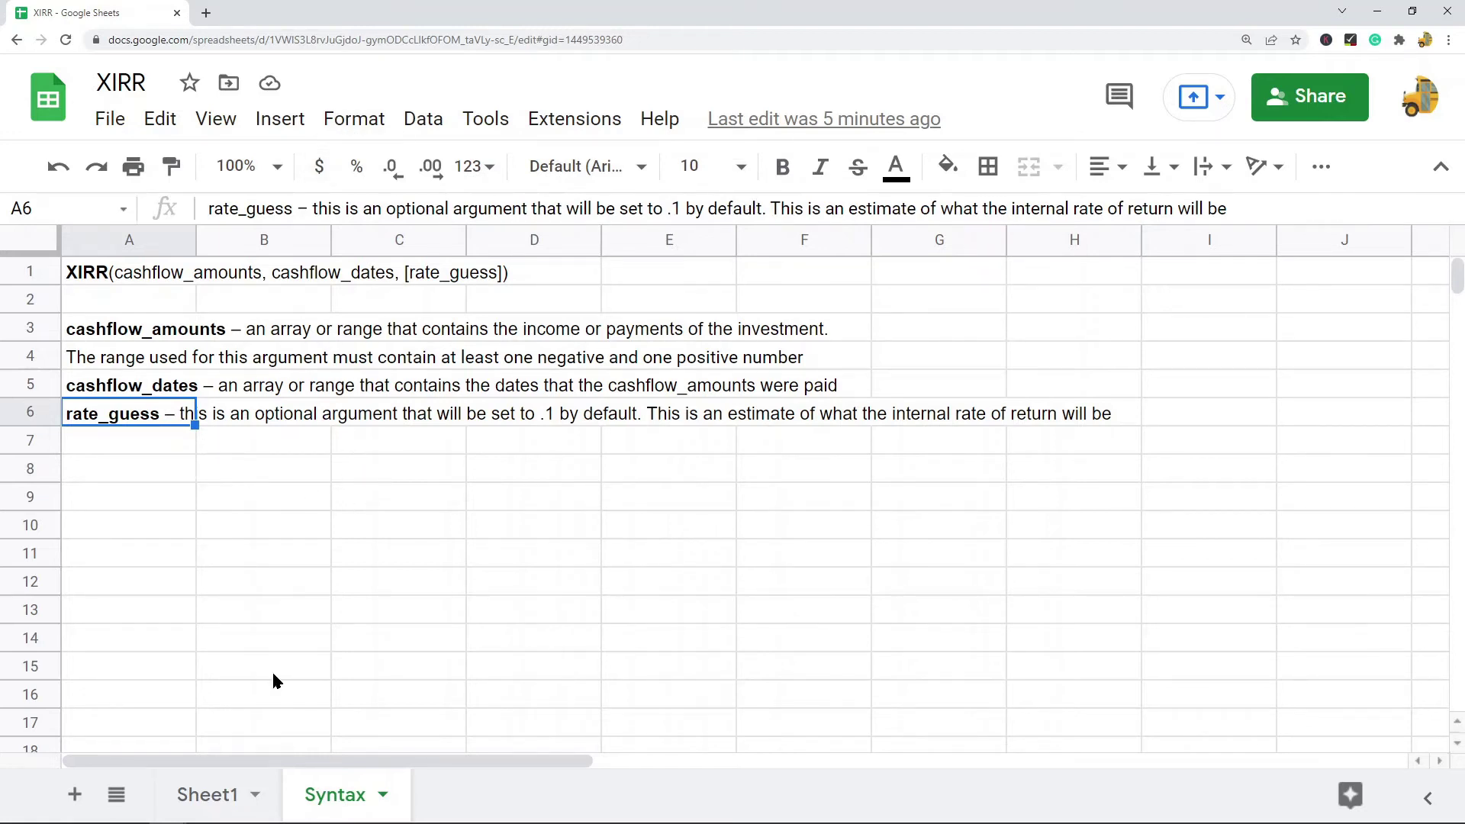
On Sheet1, highlight D2, the amounts A2:A7 and dates B2:B7, then return to Syntax
click(204, 794)
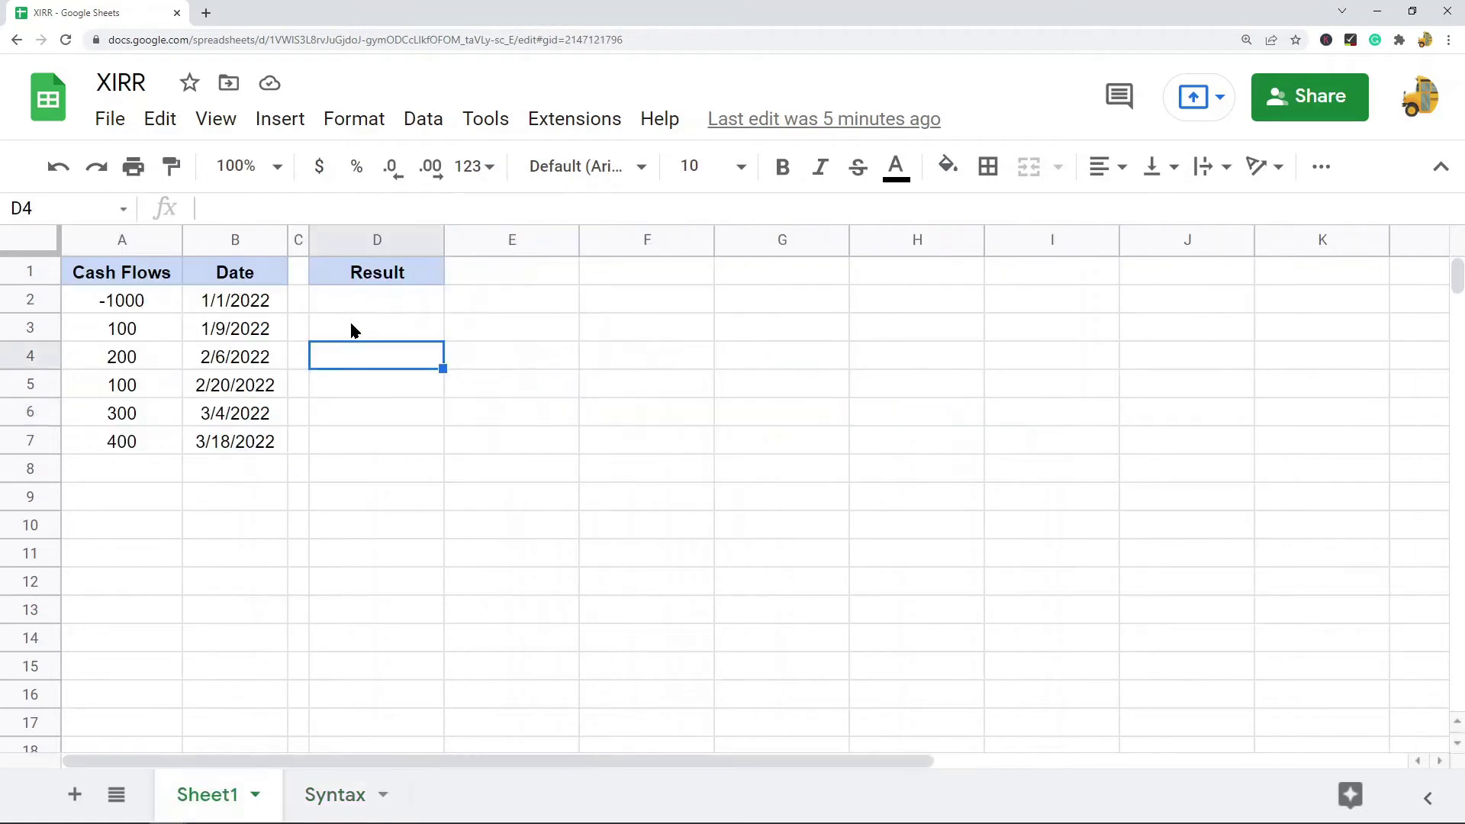
click(373, 301)
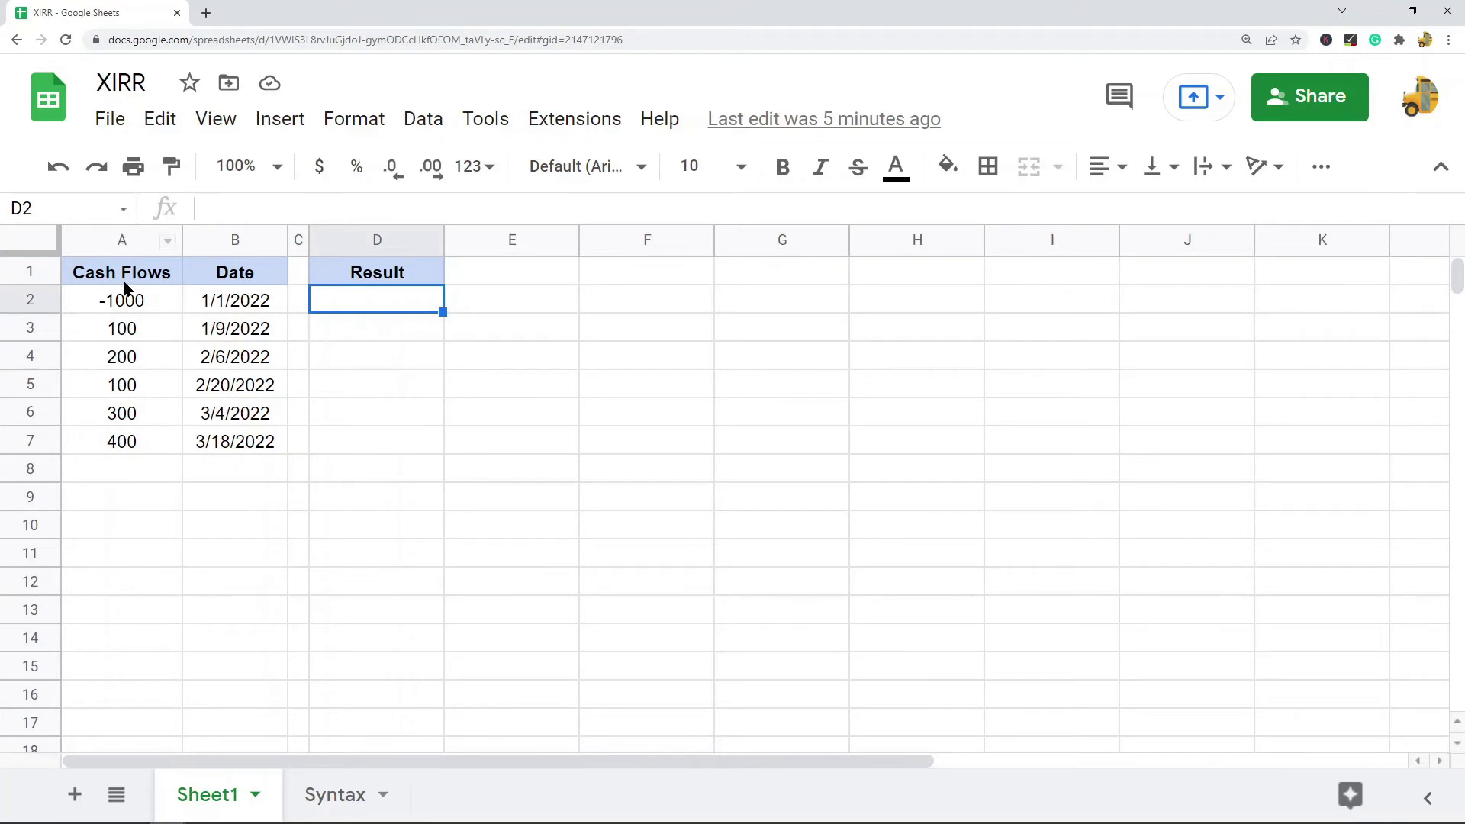
drag(134, 301, 139, 452)
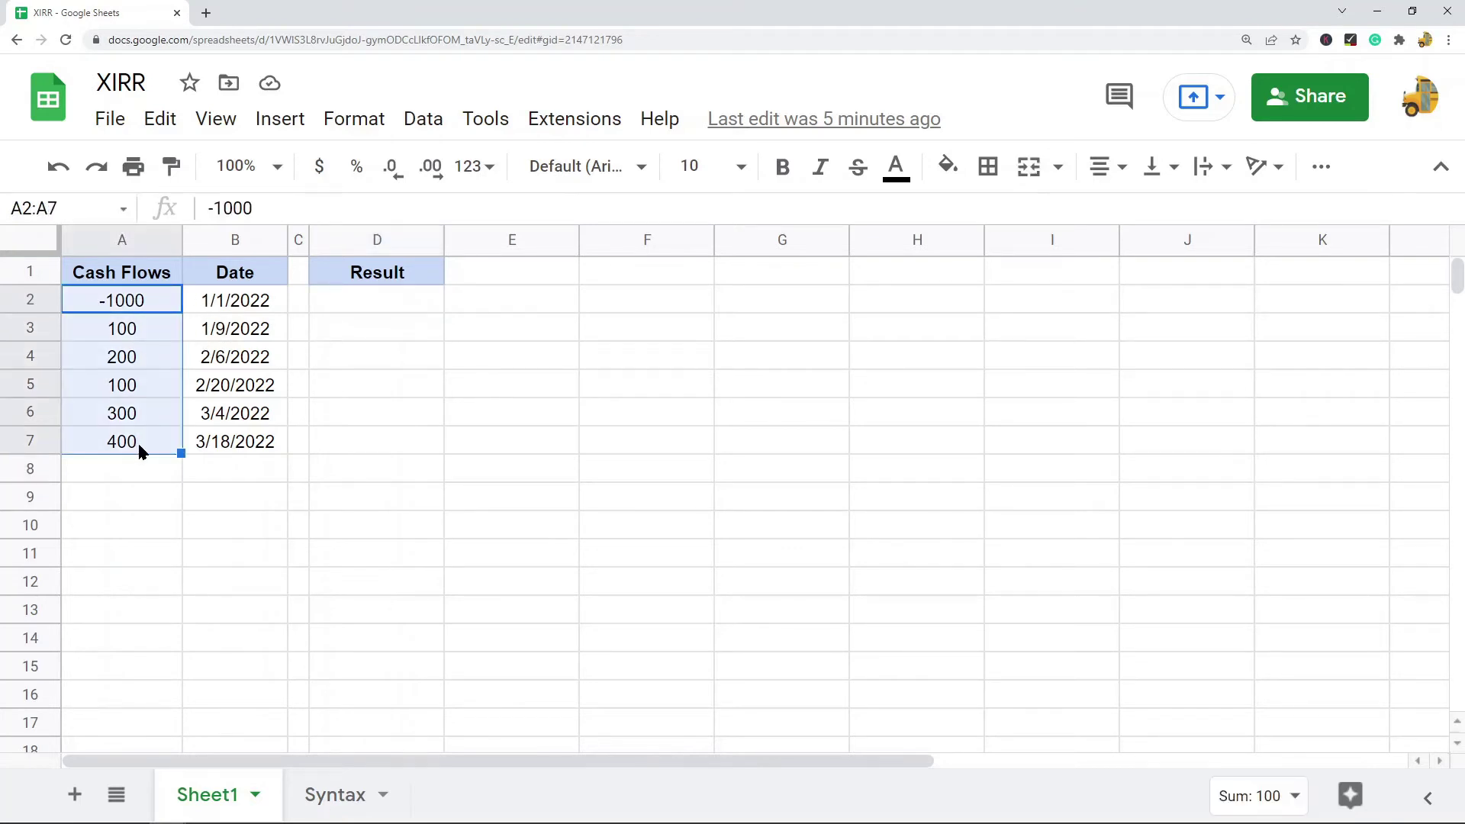
drag(229, 300, 229, 437)
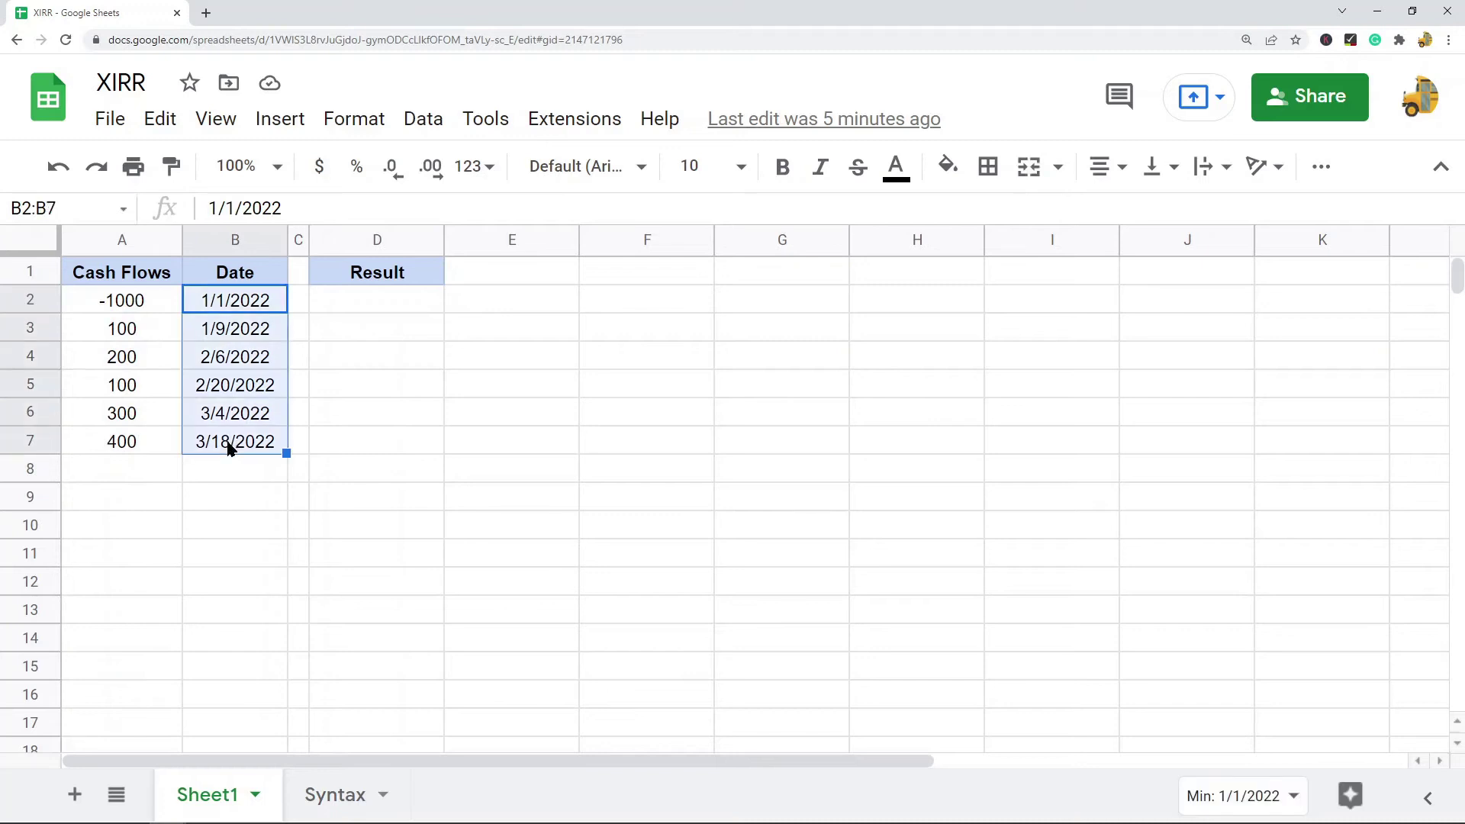
click(46, 299)
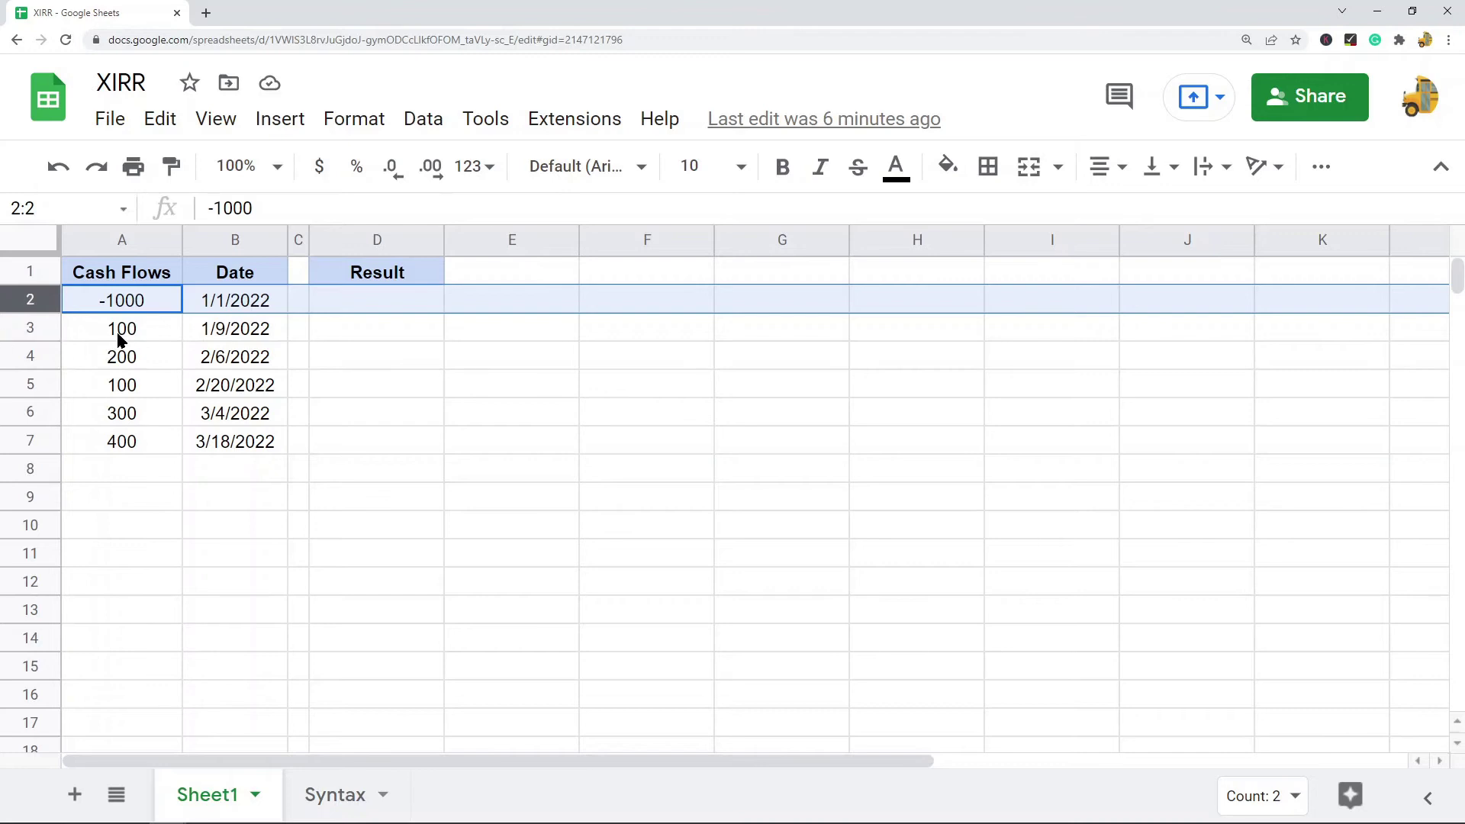
drag(121, 330, 121, 441)
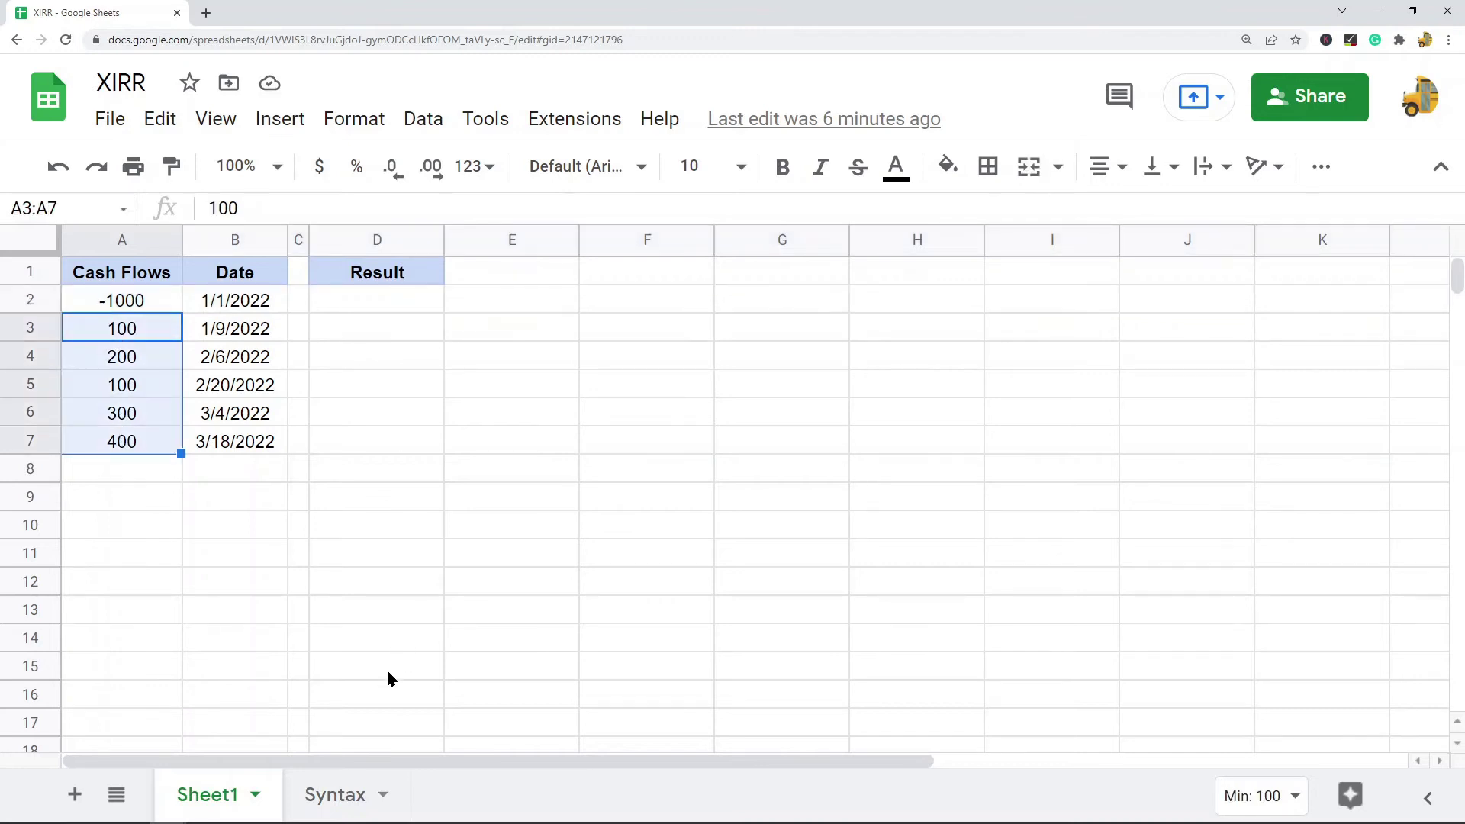
click(340, 793)
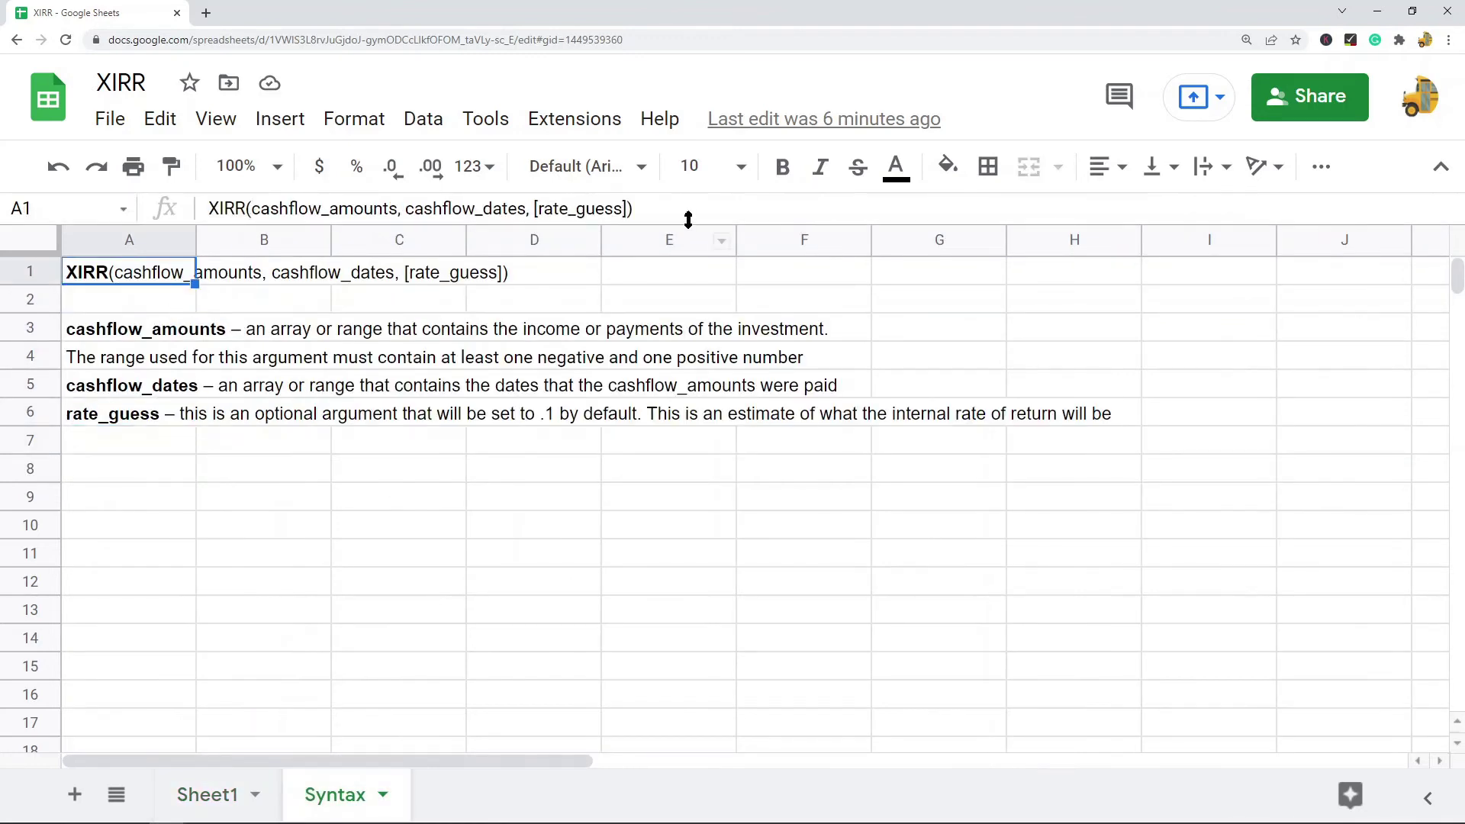
Copy the XIRR syntax line from Syntax A1 and paste it into Sheet1 G2 as values only
drag(687, 213, 98, 189)
key(ctrl+c)
click(206, 807)
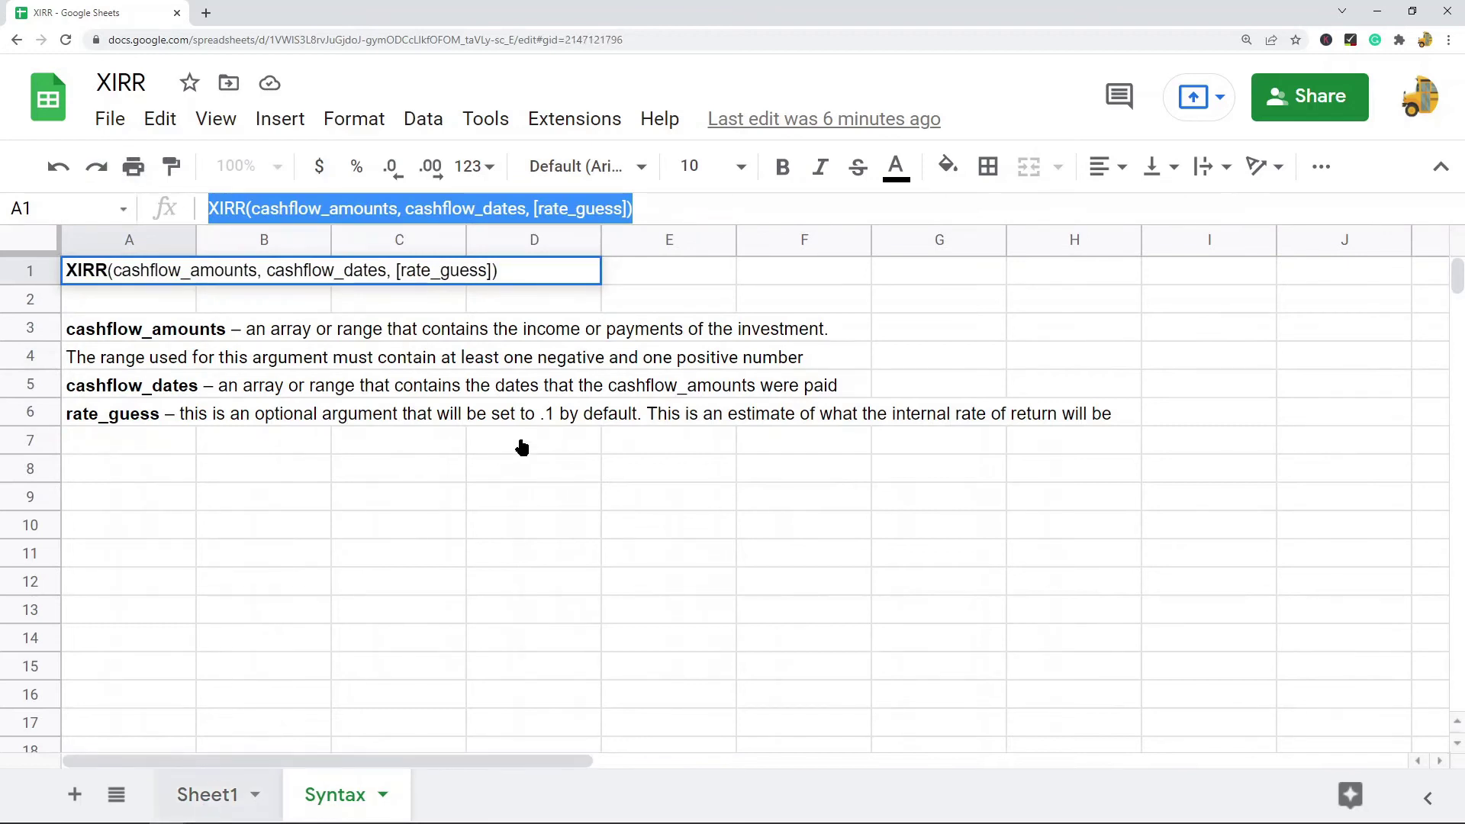
right_click(759, 303)
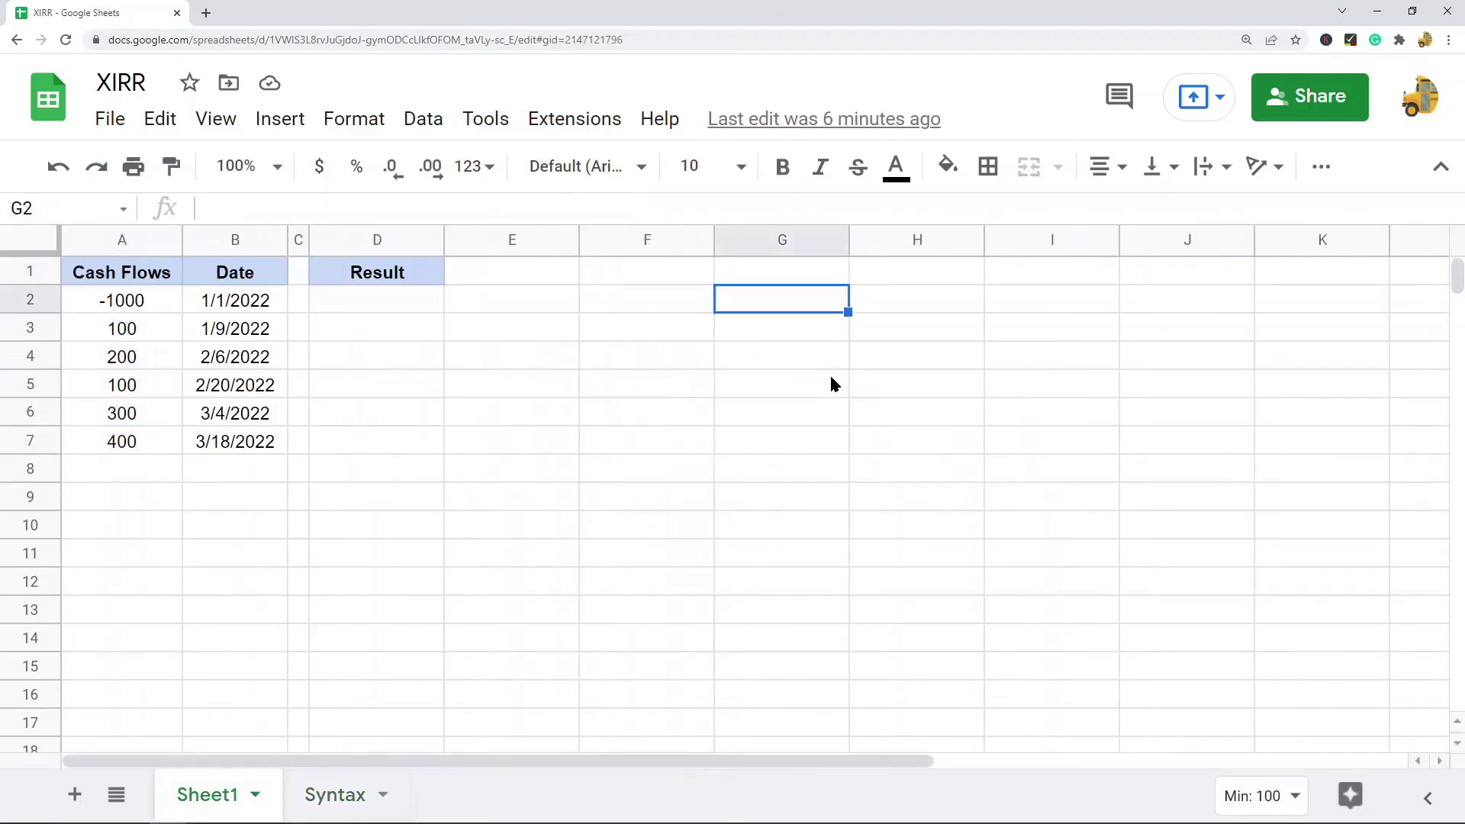
mouse_move(786, 320)
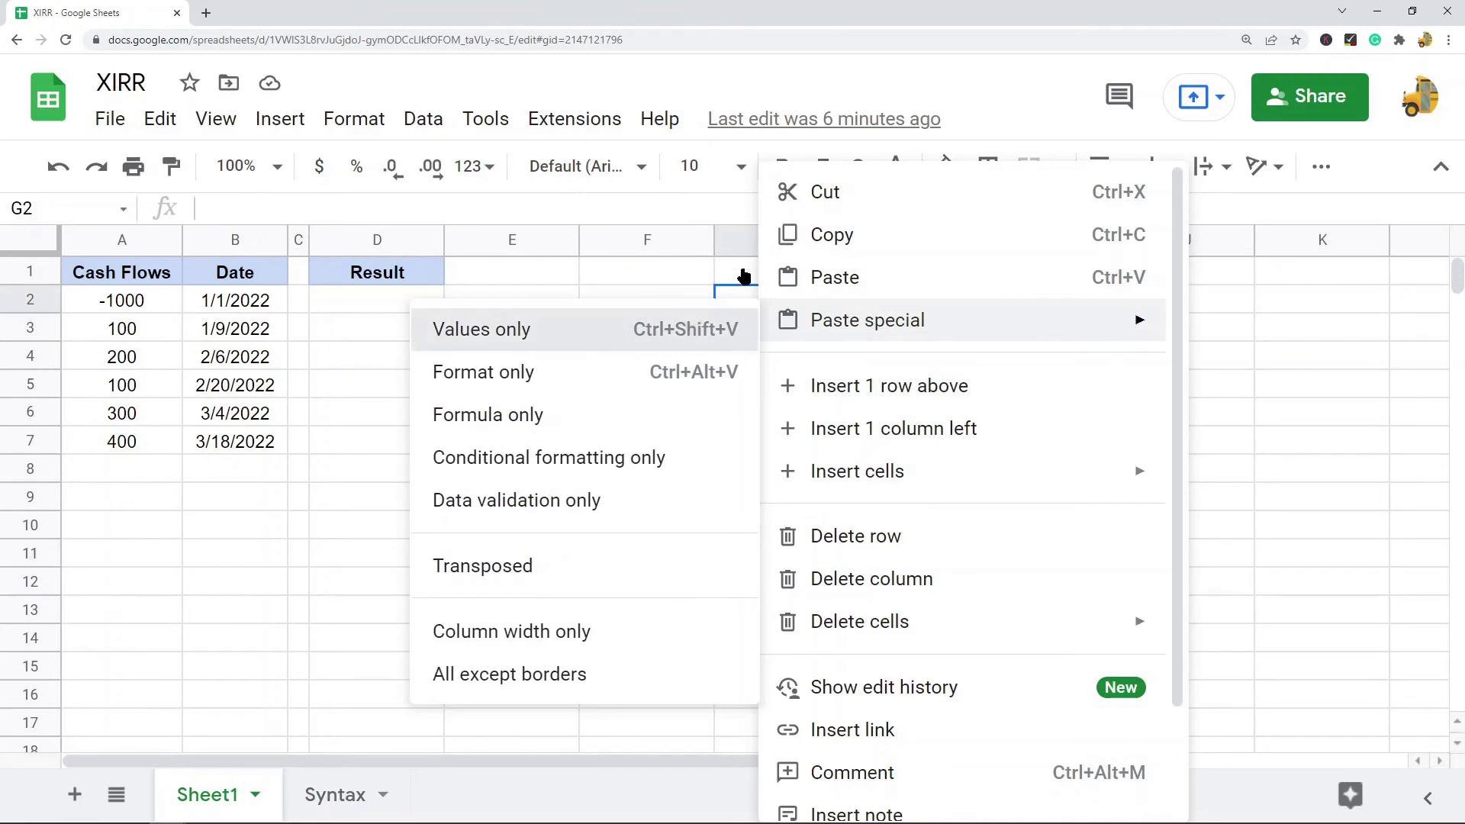
click(701, 326)
drag(647, 383, 782, 383)
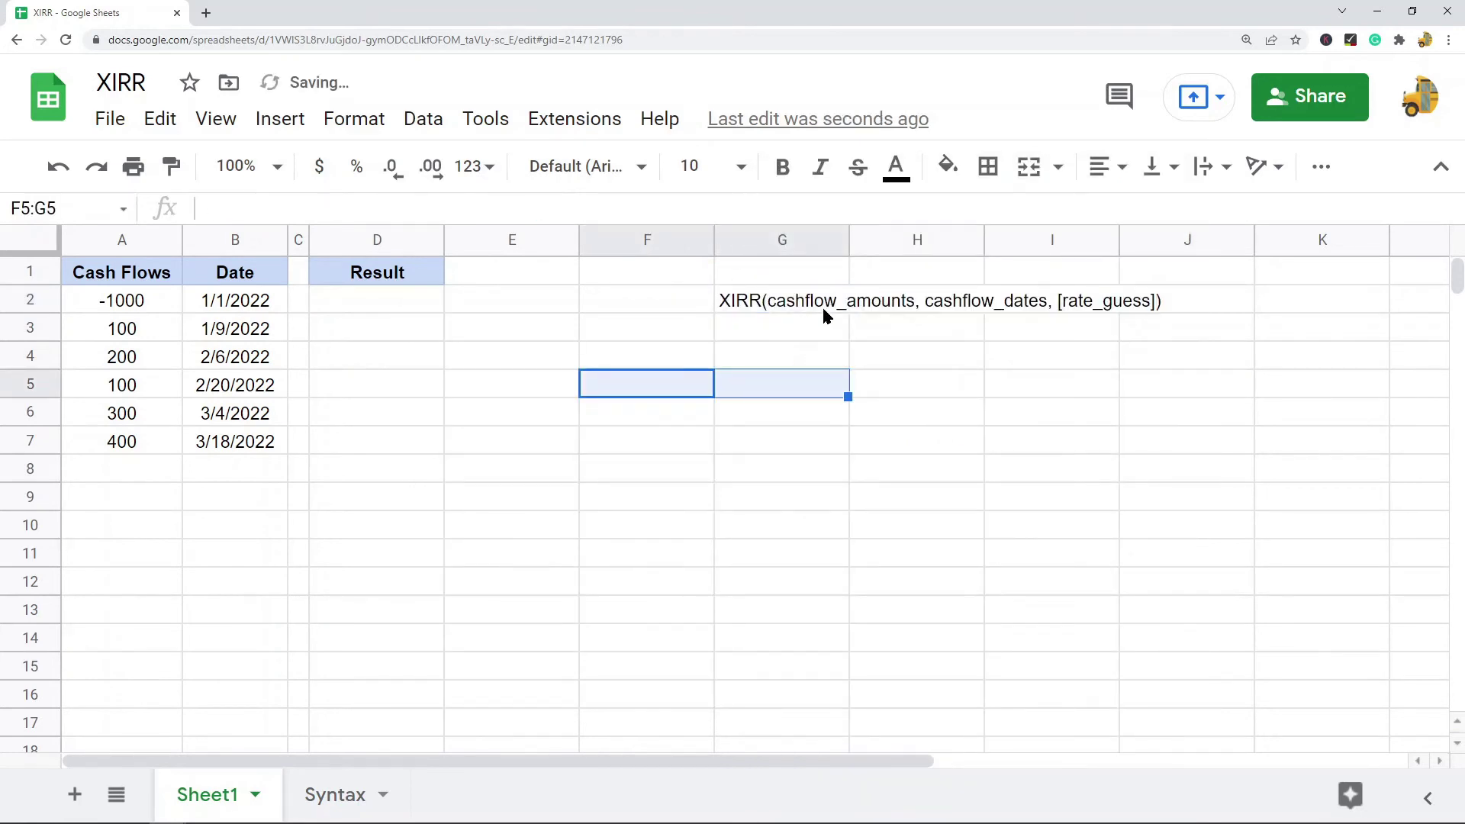
click(424, 297)
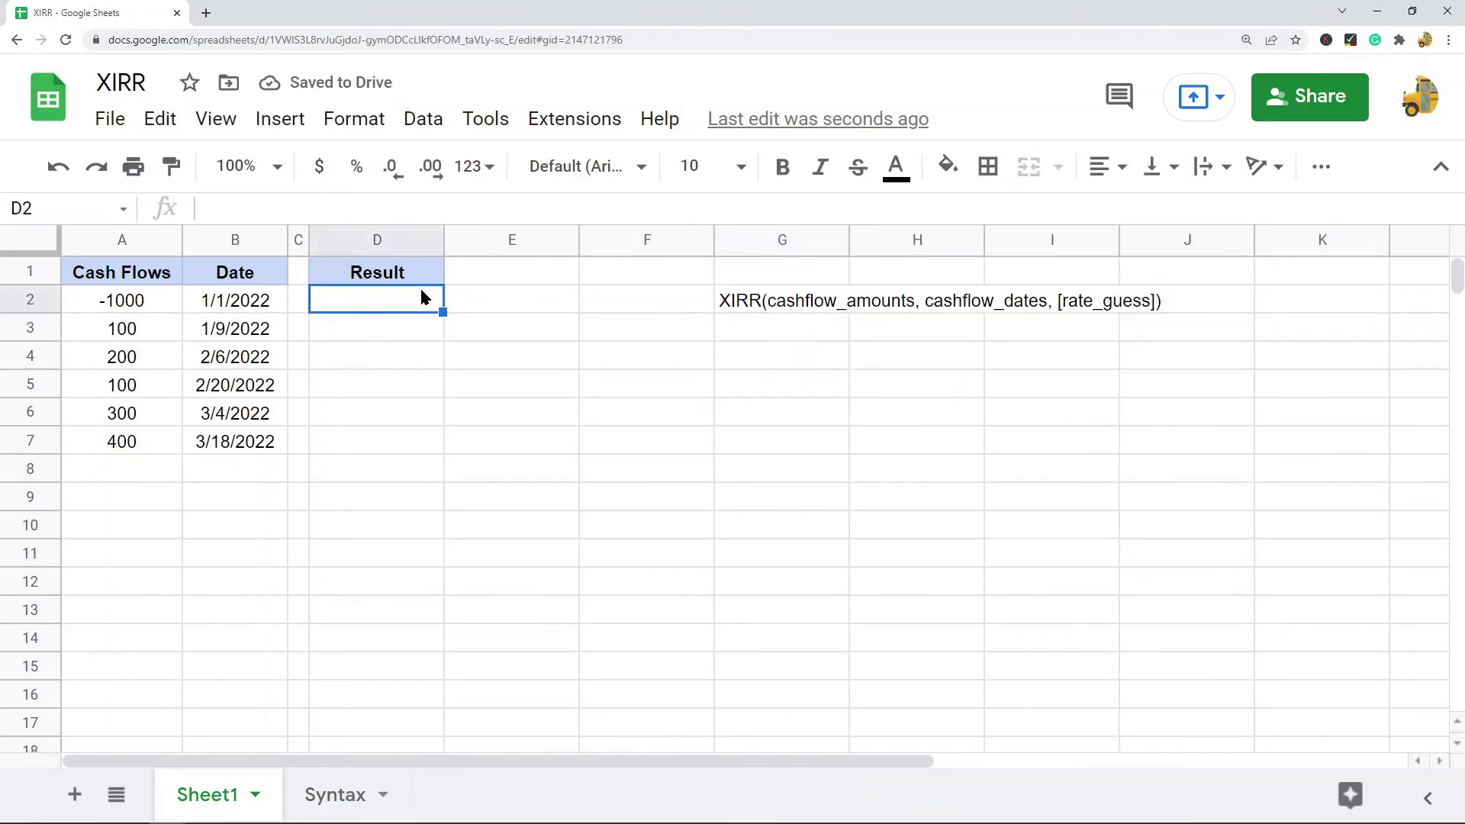
Enter =XIRR(A2:A7,B2:B7) in D2, giving a rate of return of 0.8615196618
text(=xirr)
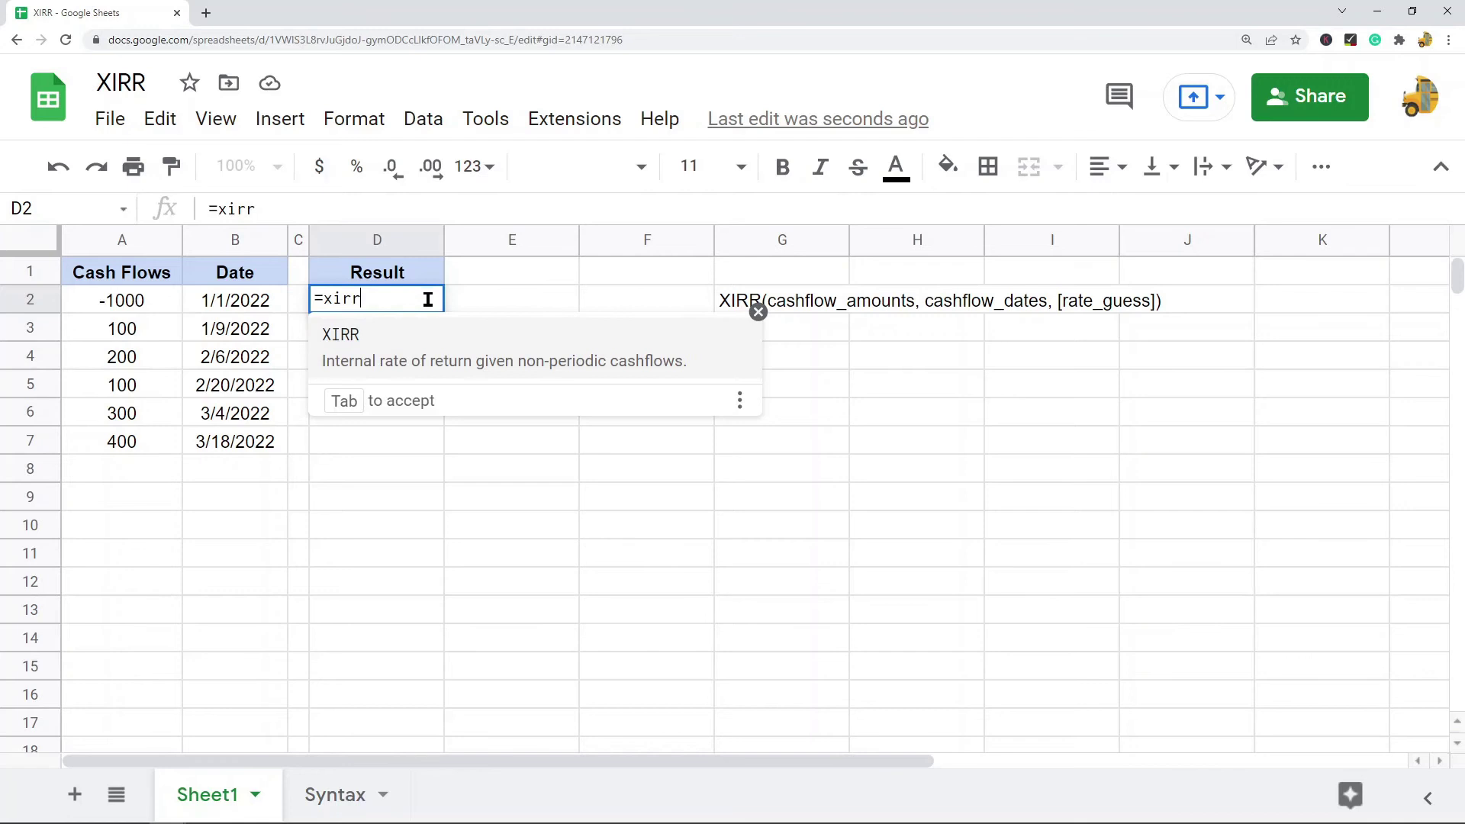
drag(422, 306, 158, 274)
key(BackSpace)
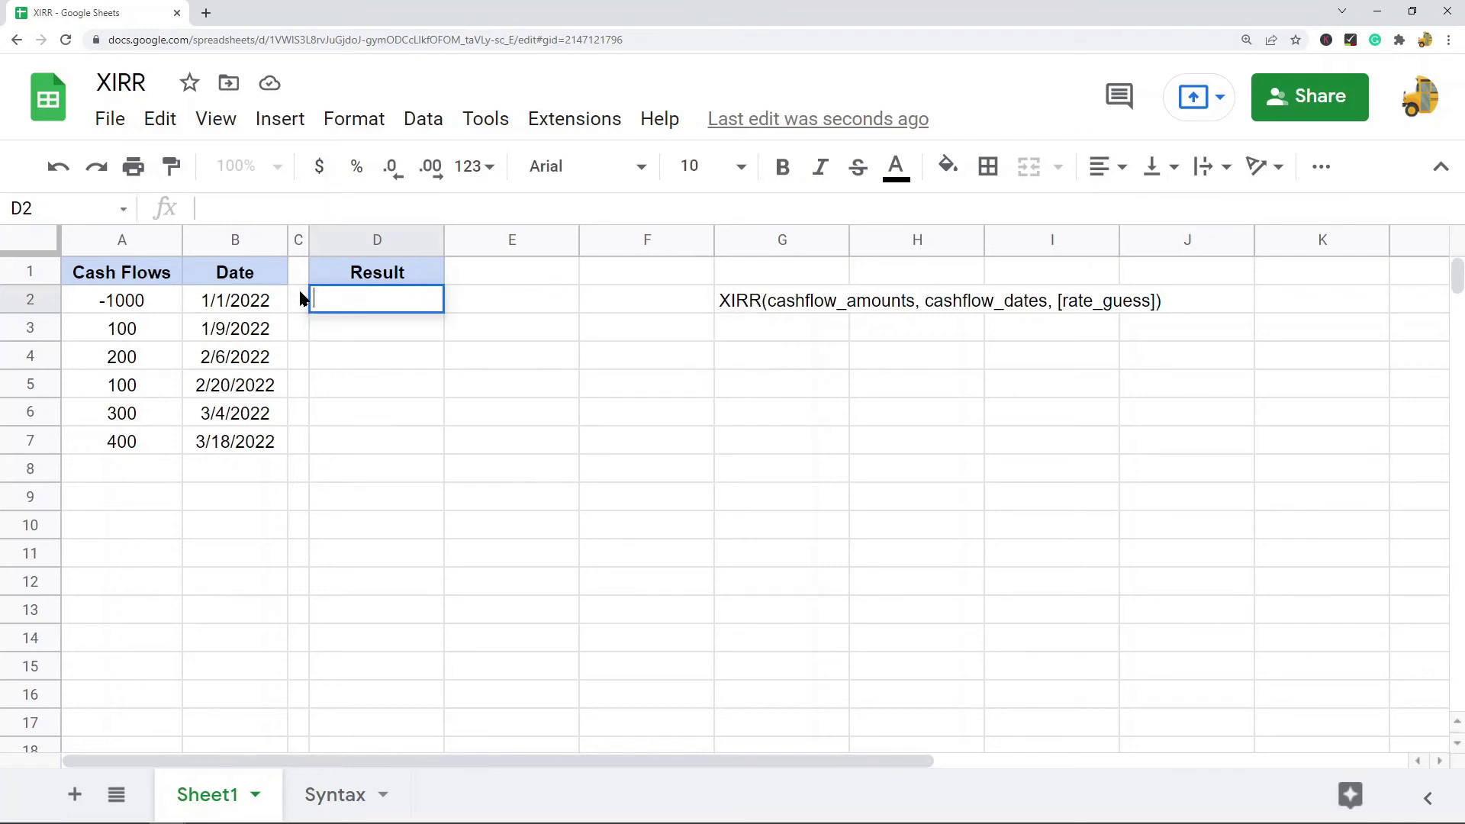
text(=XIRR()
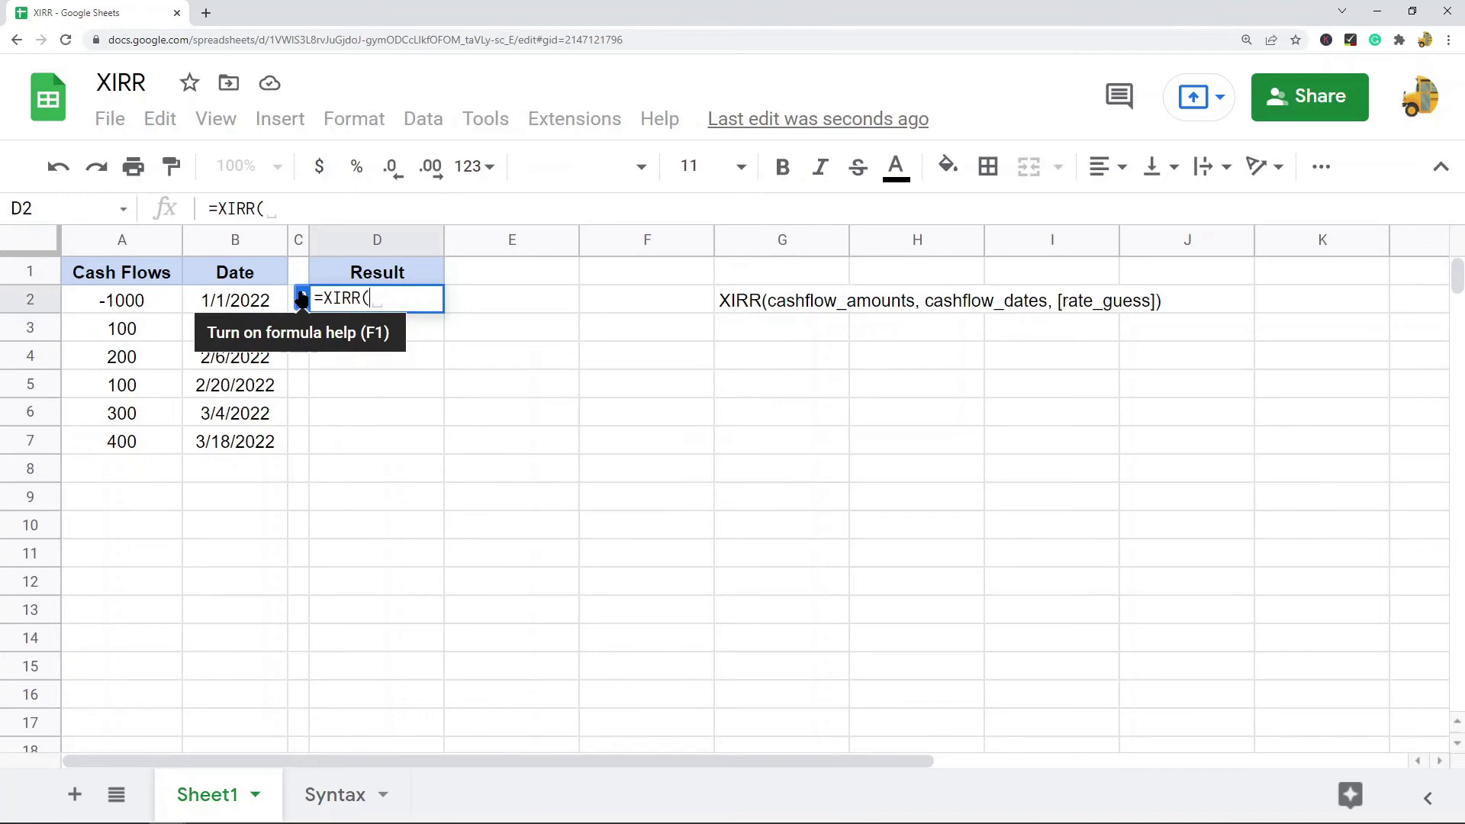
click(151, 305)
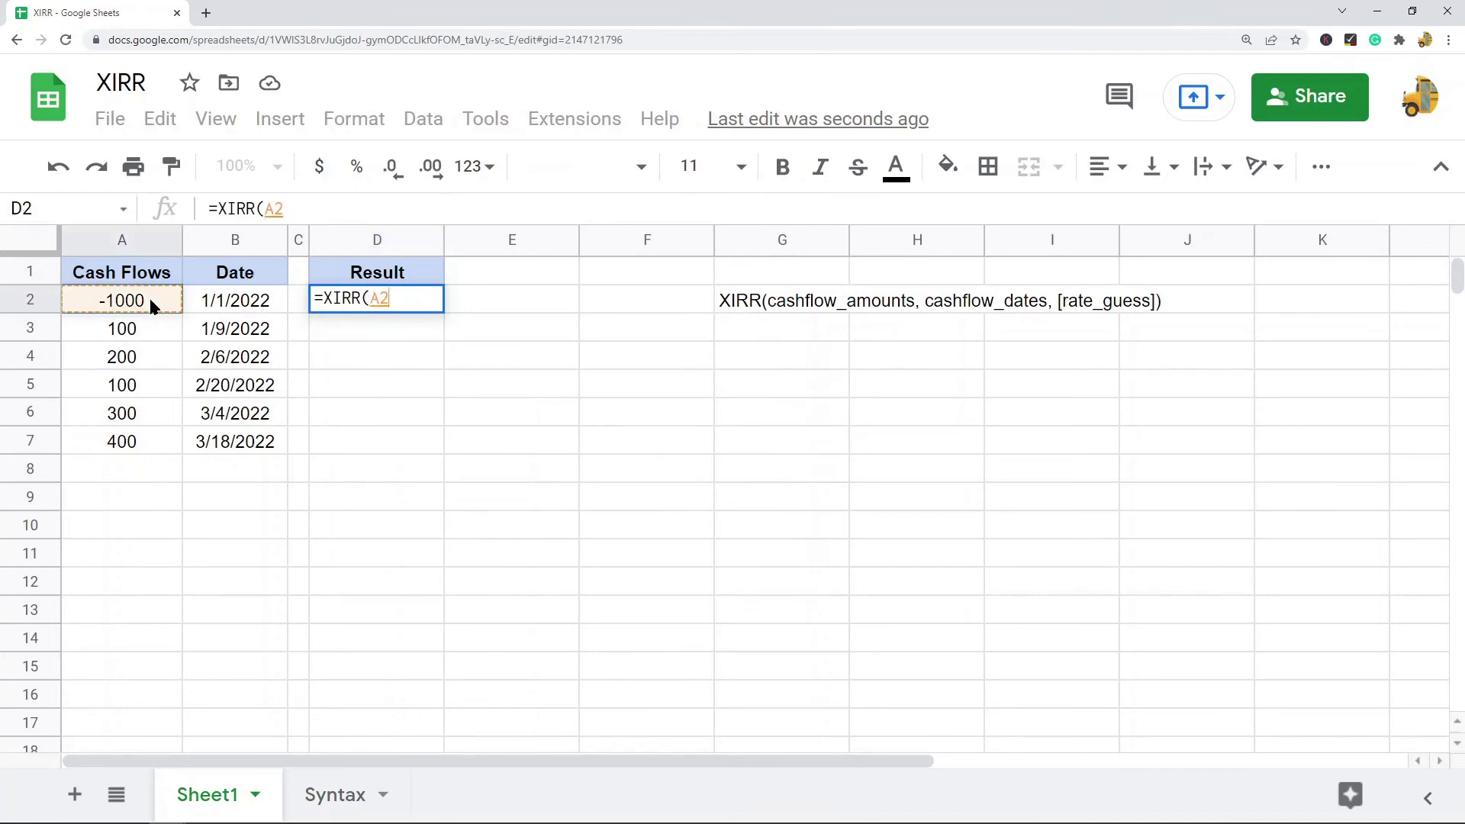
drag(134, 447, 134, 447)
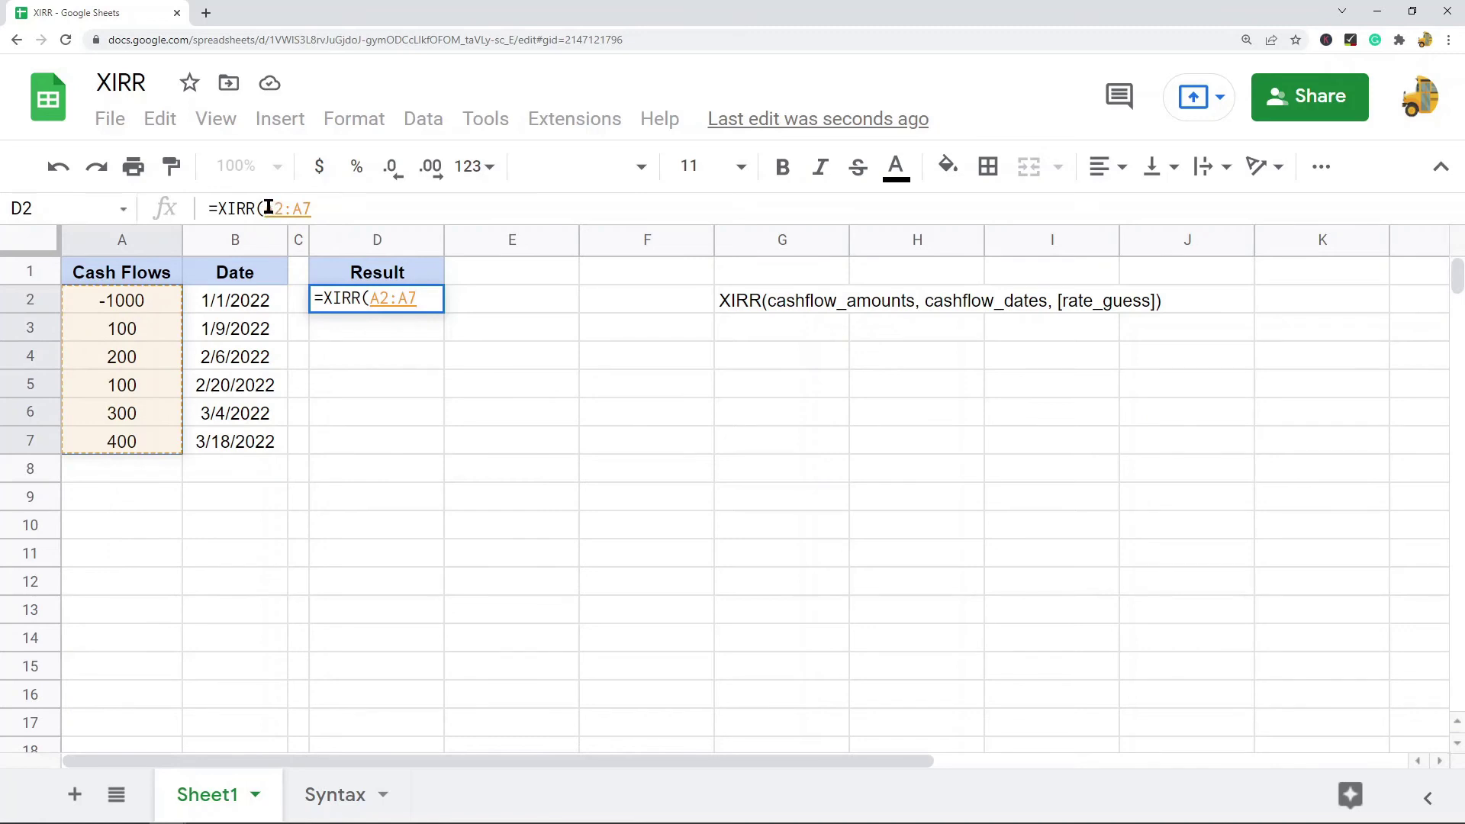
click(361, 202)
text(,)
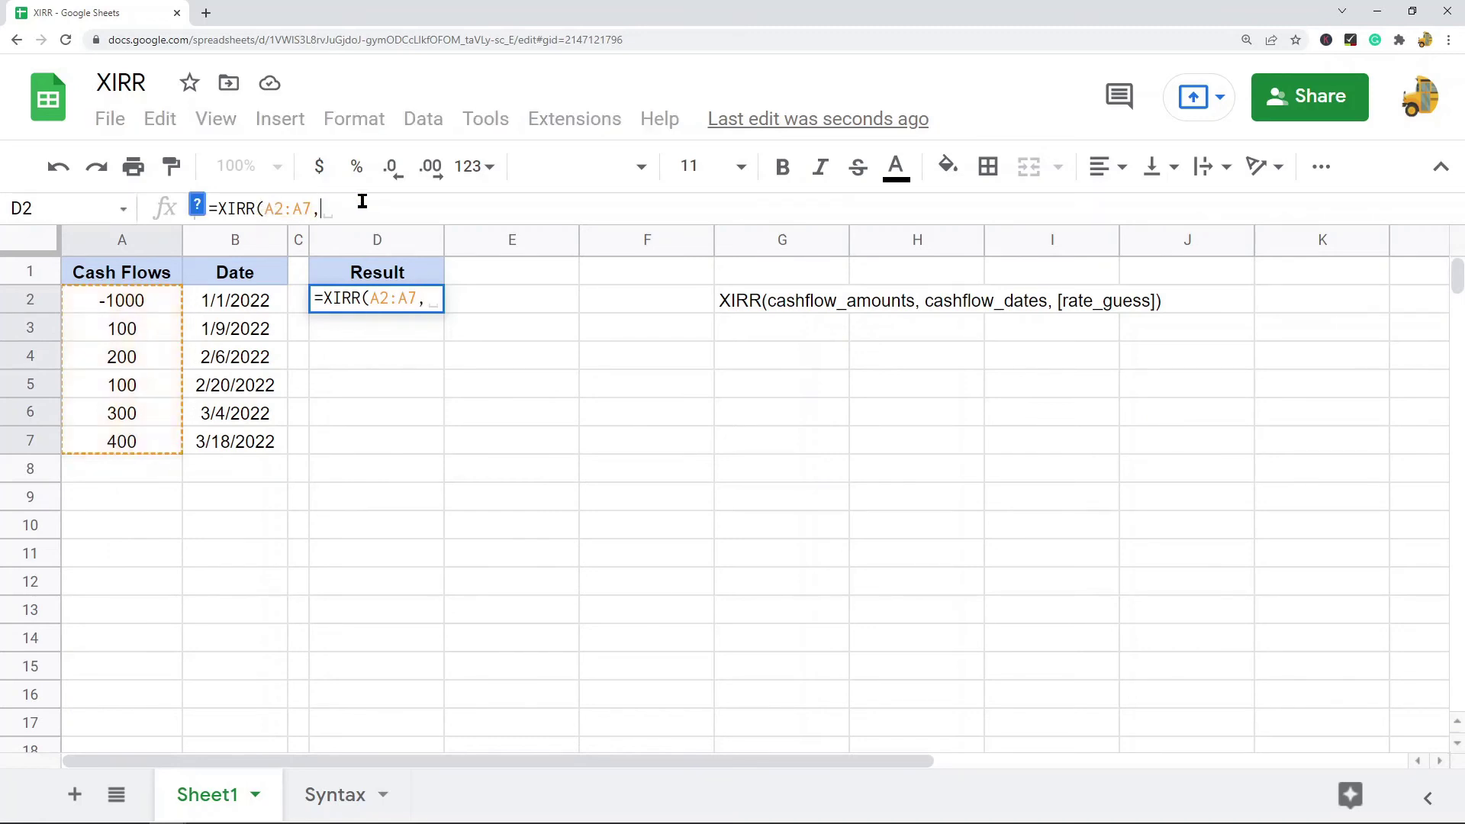
drag(239, 304, 268, 435)
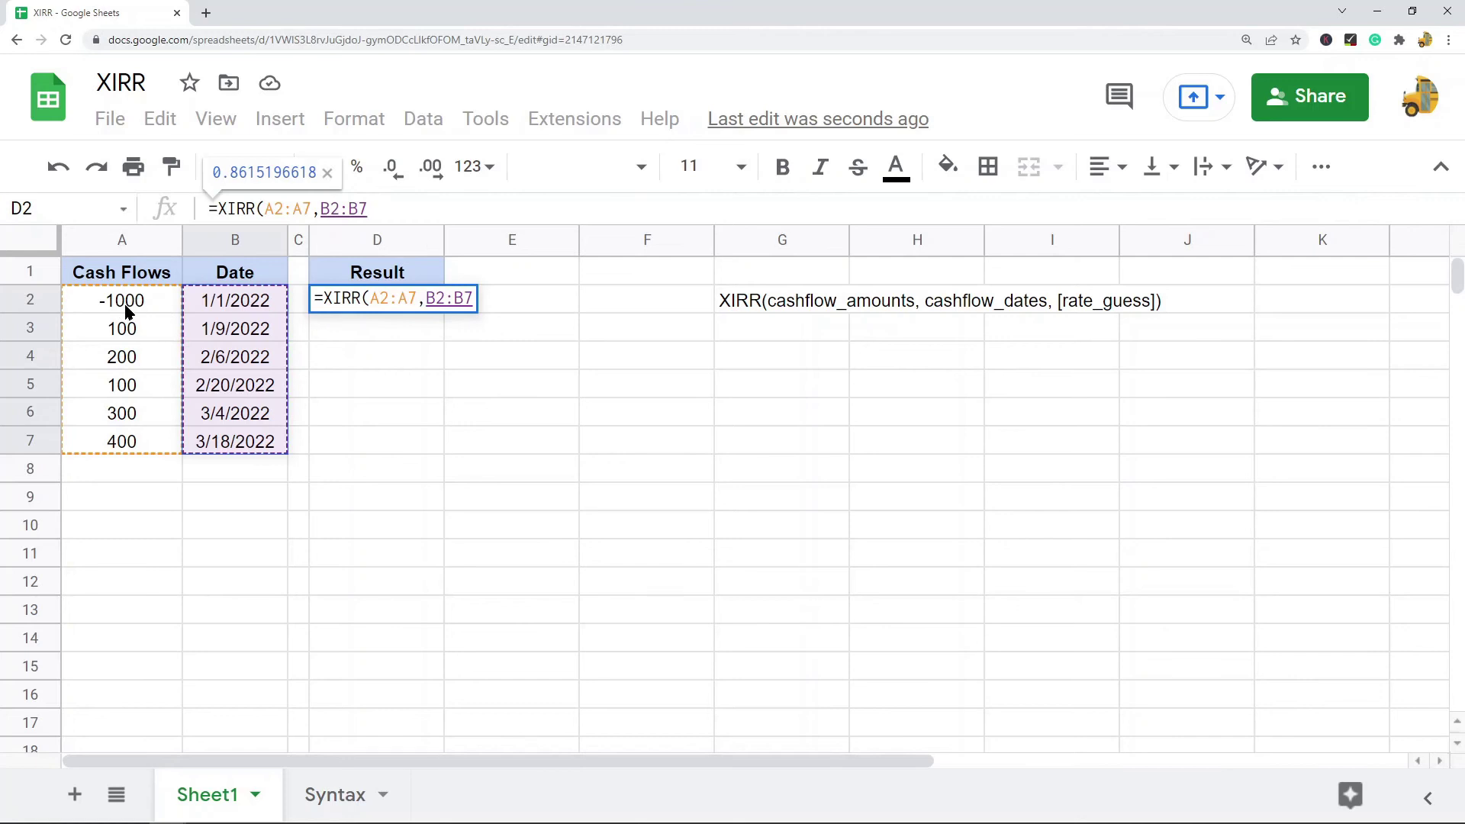
text())
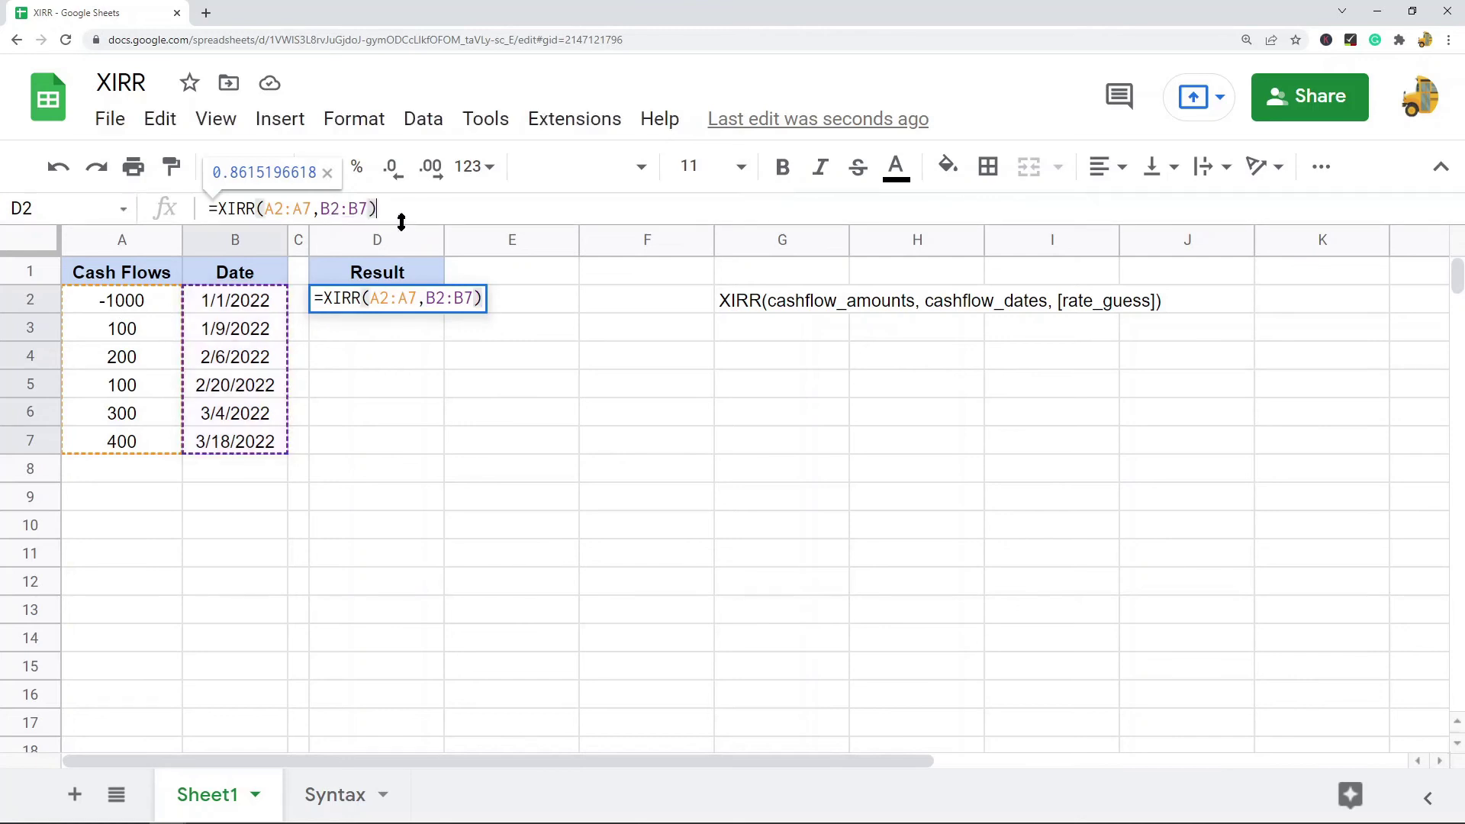
key(Return)
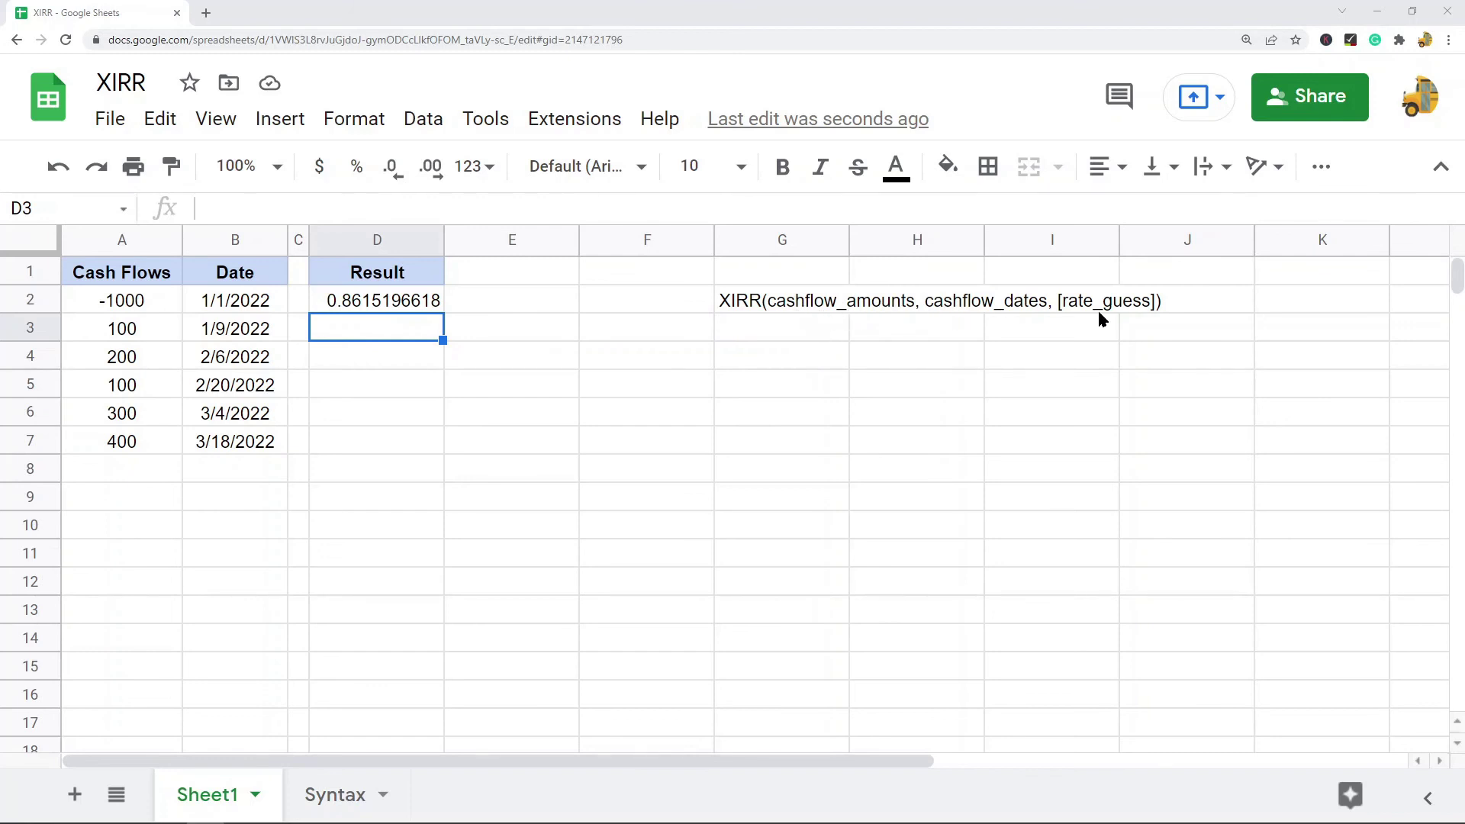
click(428, 304)
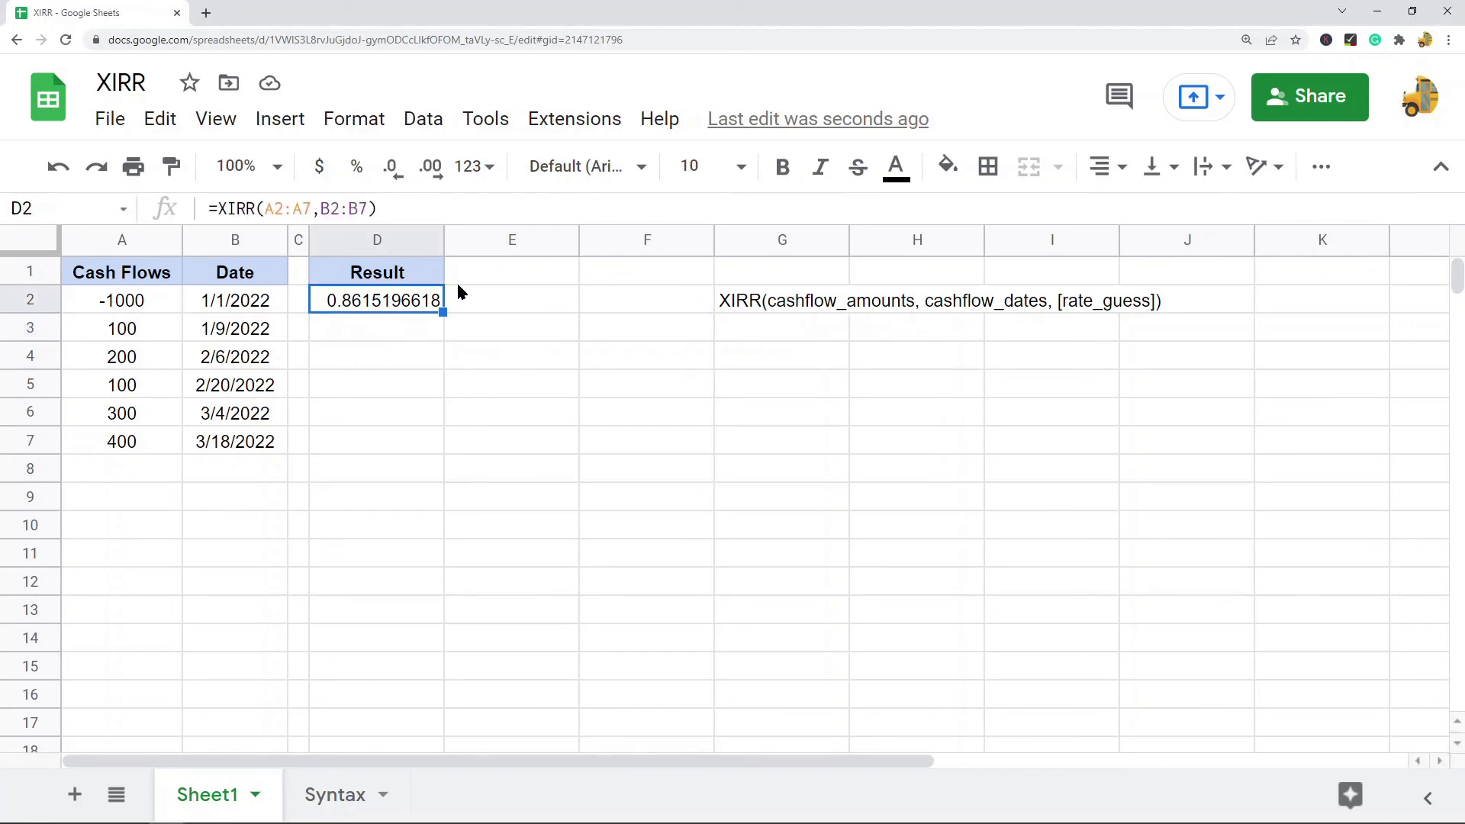
click(298, 208)
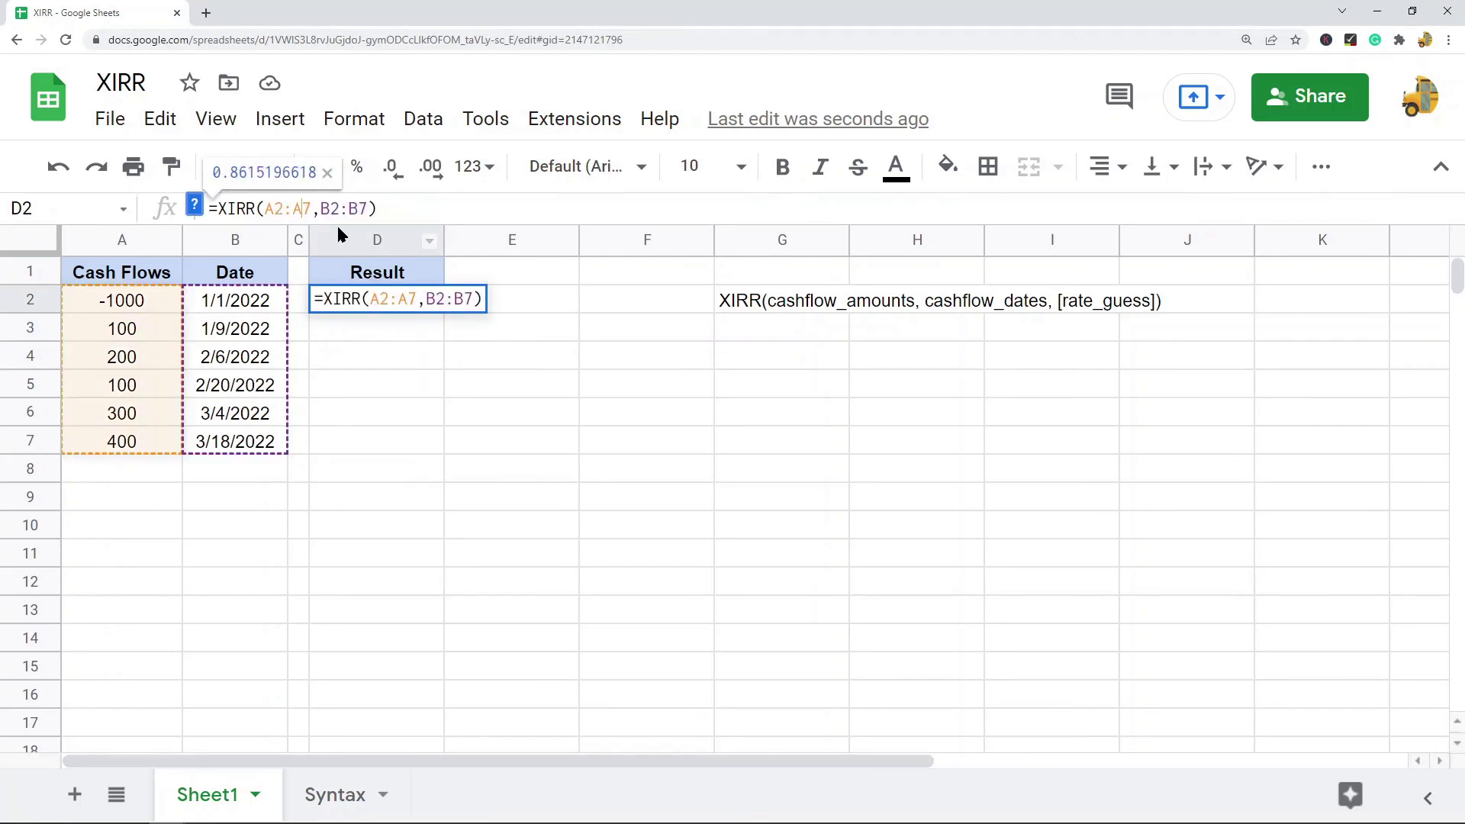
click(377, 208)
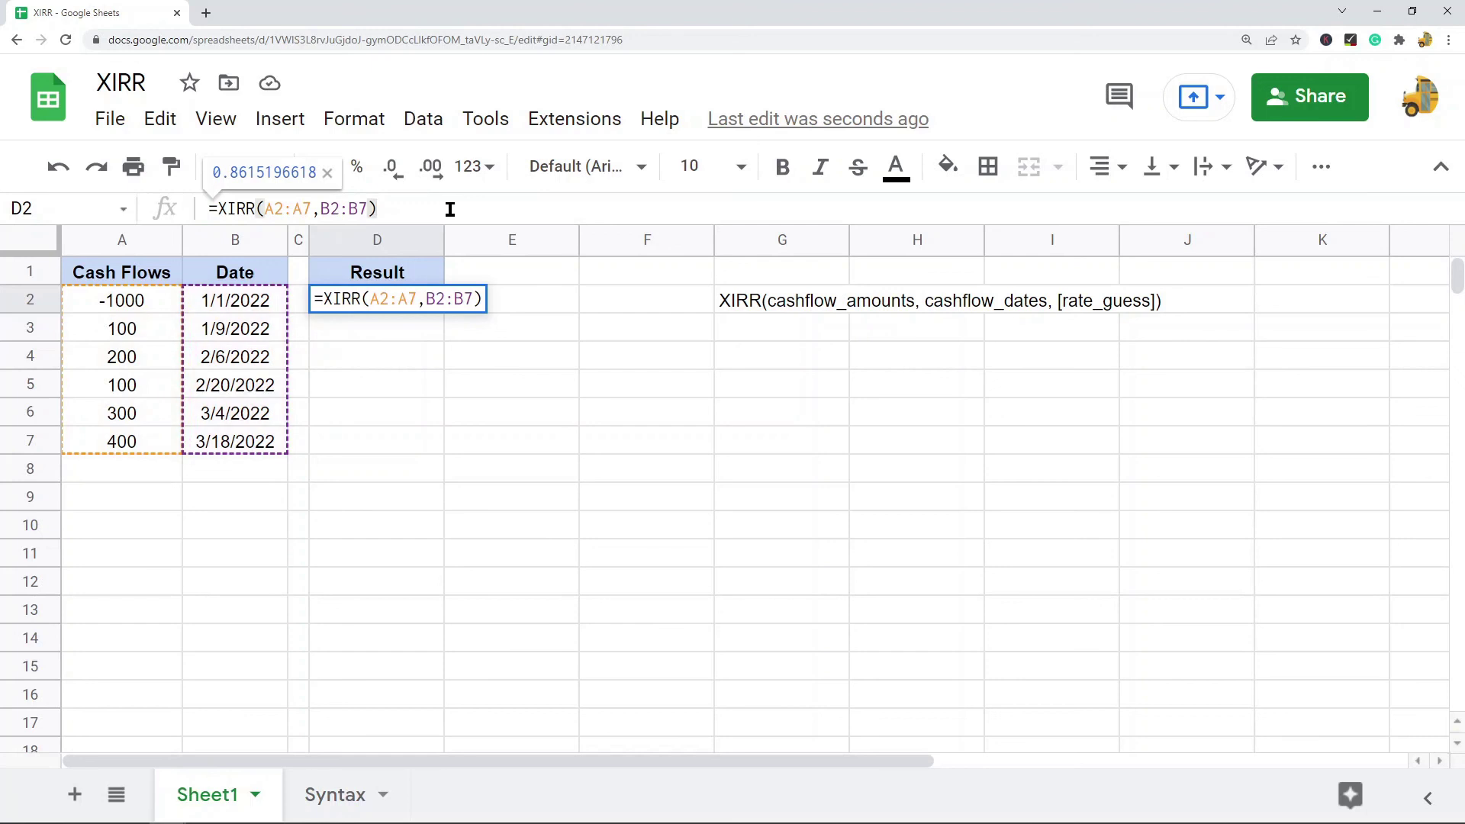